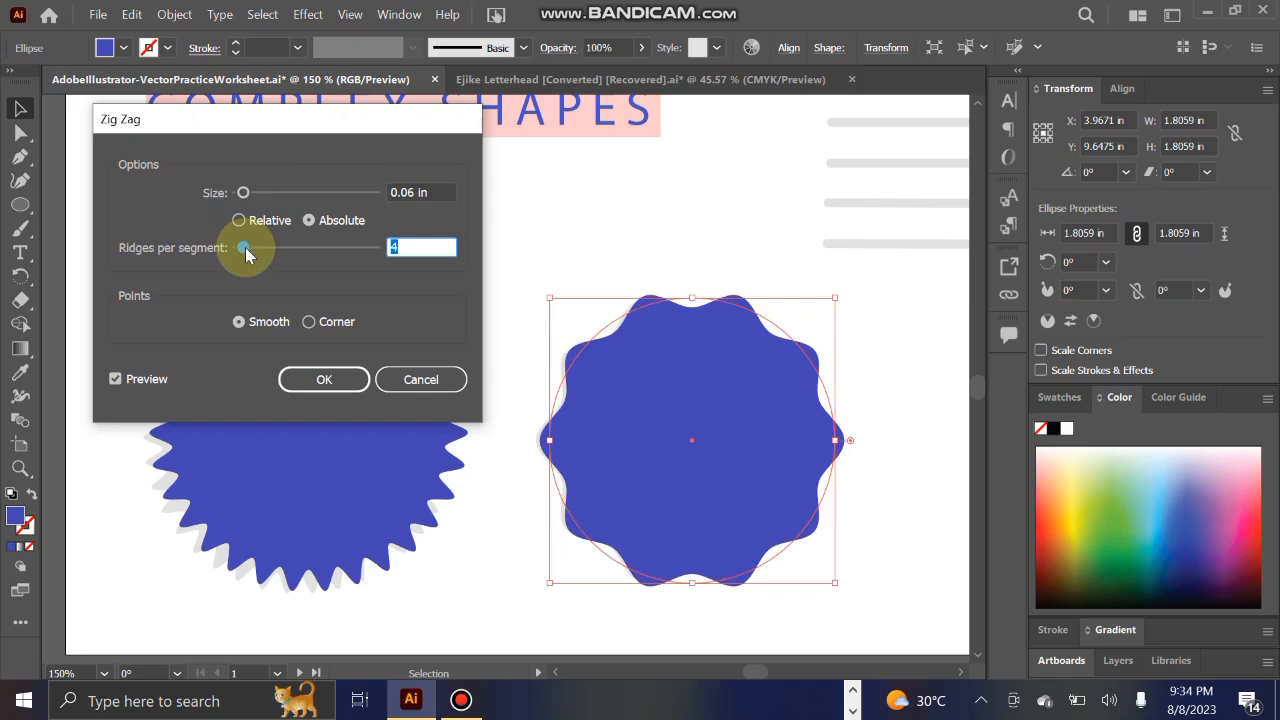
text(5)
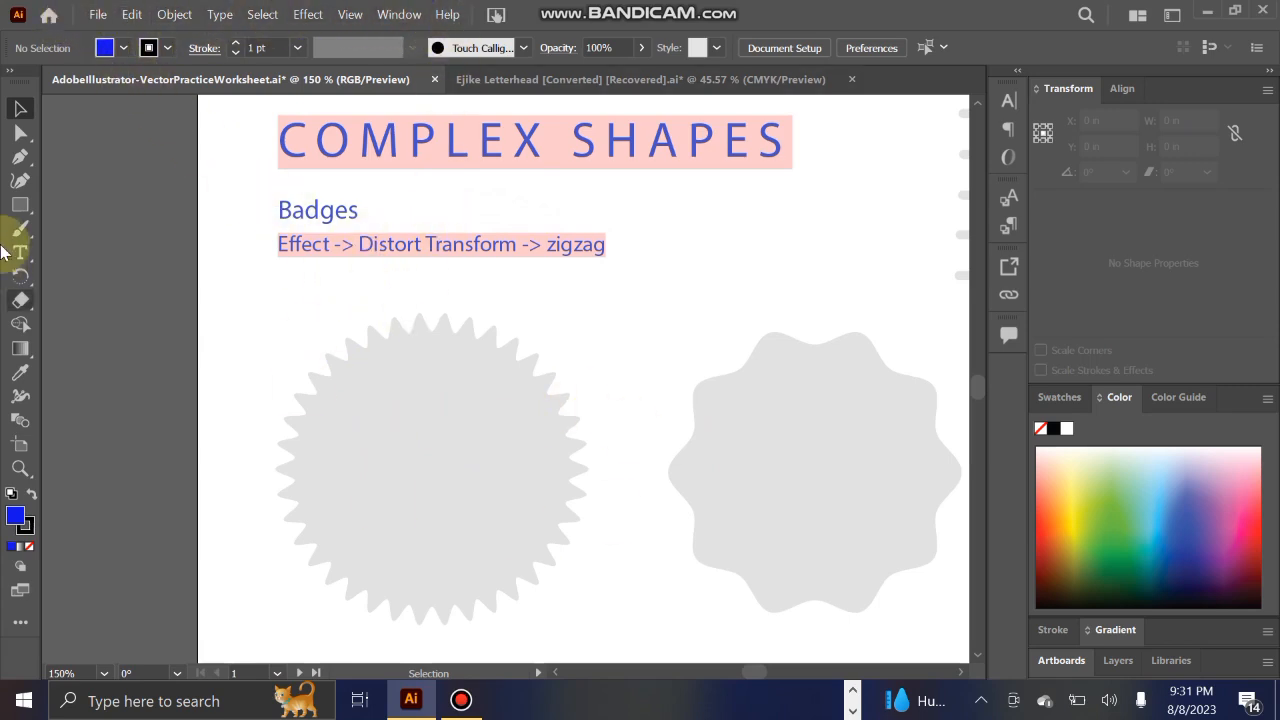
Step: Draw a circle about 1.87 in across with the Ellipse tool and centre it over the many-pointed grey badge
drag(20, 204, 88, 227)
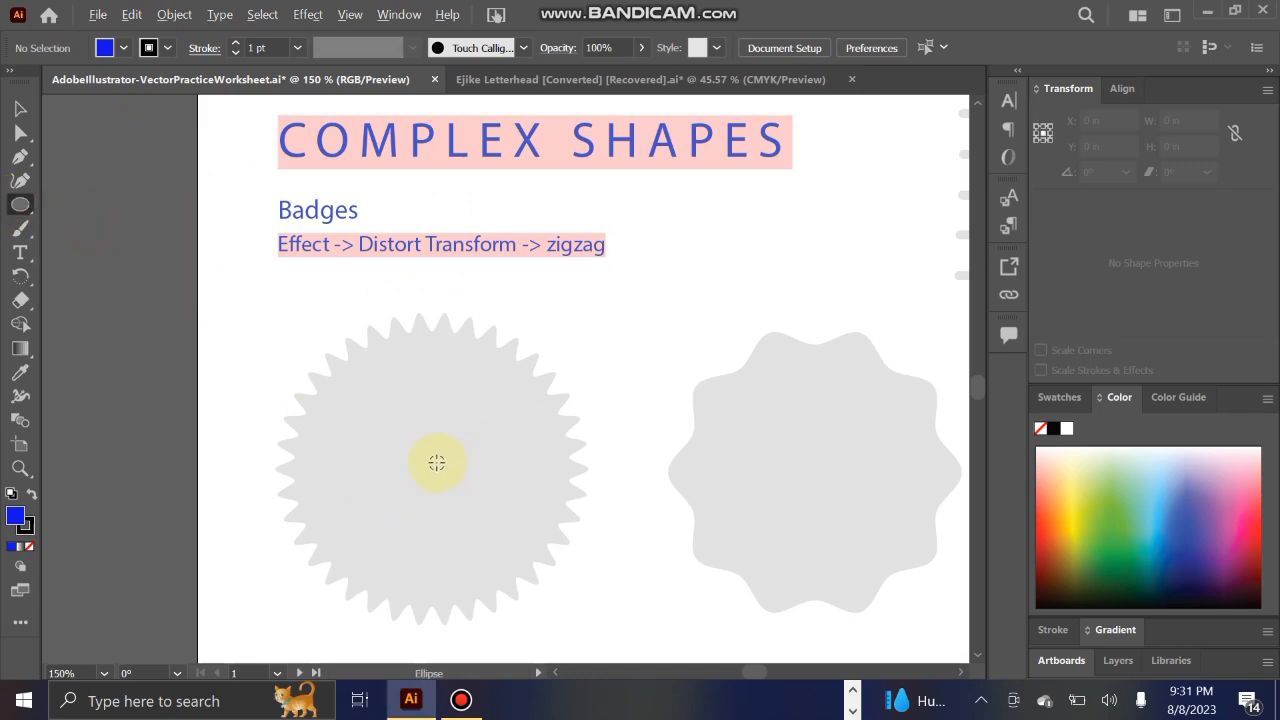
drag(422, 462, 572, 608)
click(20, 108)
drag(360, 366, 401, 391)
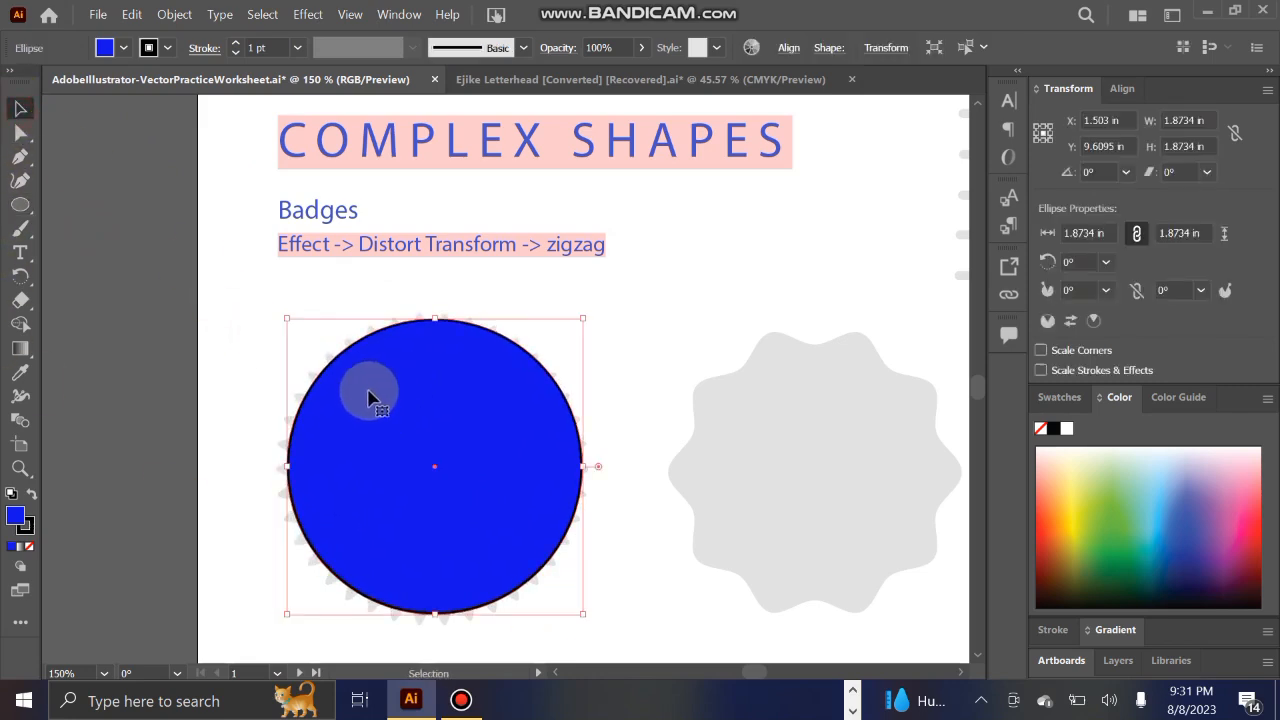
Step: Change the circle's fill to light grey D3D3D3 and realign it over the badge template
double_click(16, 518)
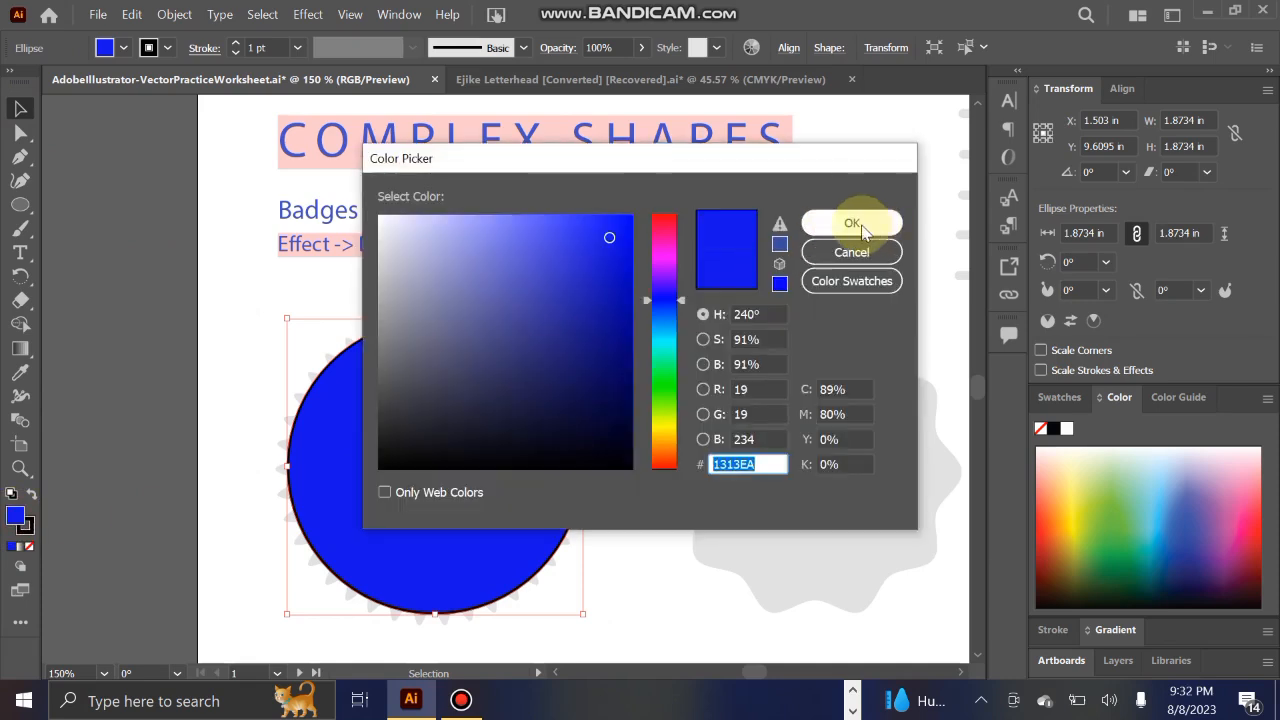
mouse_move(472, 256)
mouse_down()
mouse_move(388, 236)
mouse_move(375, 256)
mouse_up()
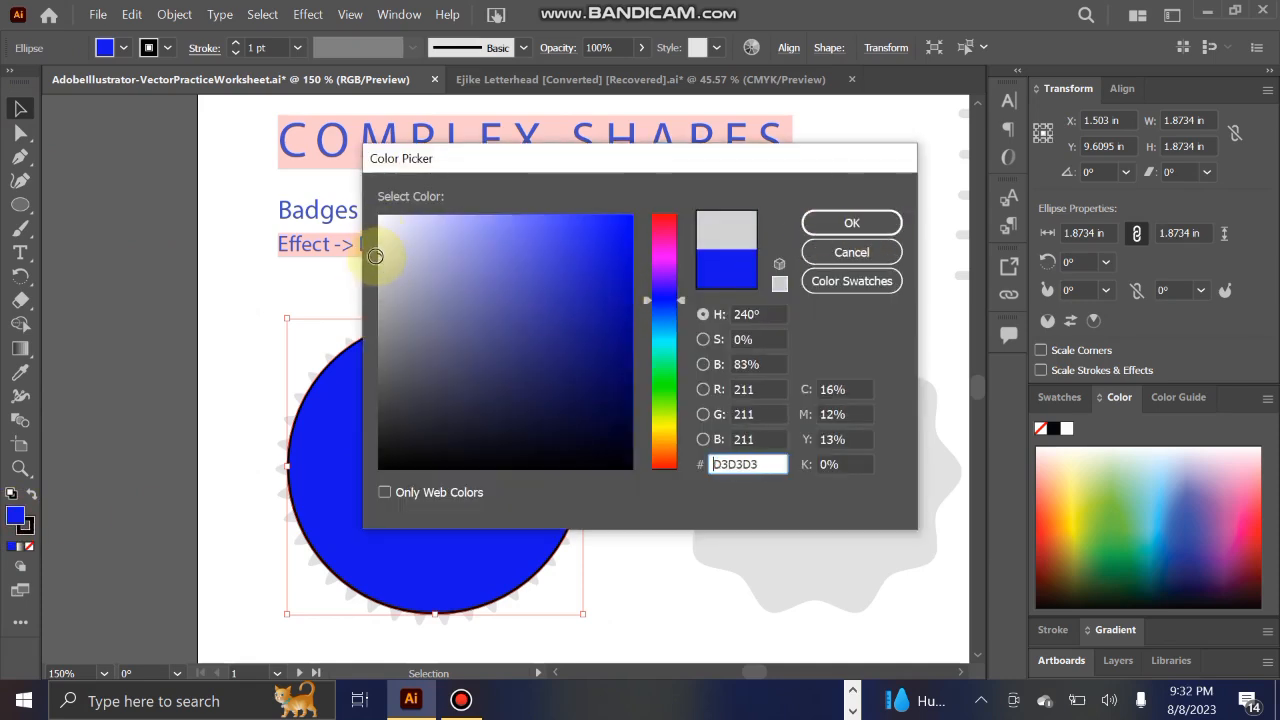
click(851, 222)
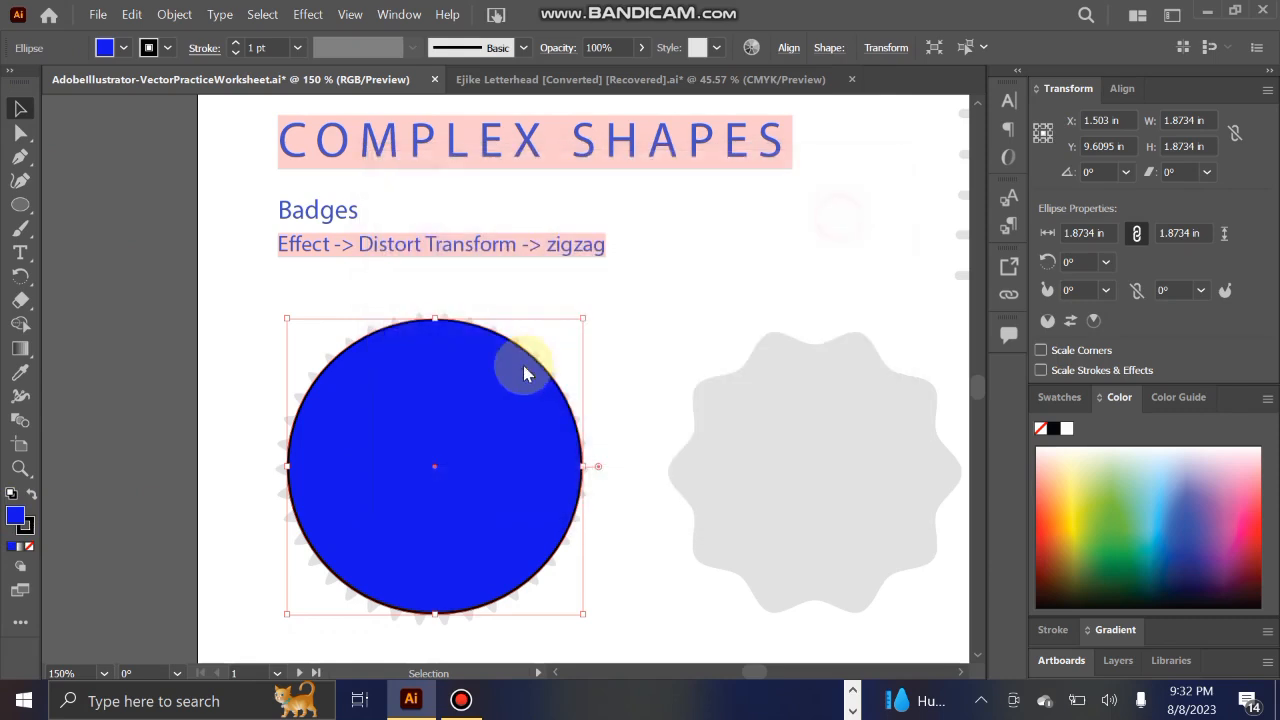
mouse_move(497, 410)
mouse_down()
mouse_move(497, 423)
mouse_move(497, 406)
mouse_up()
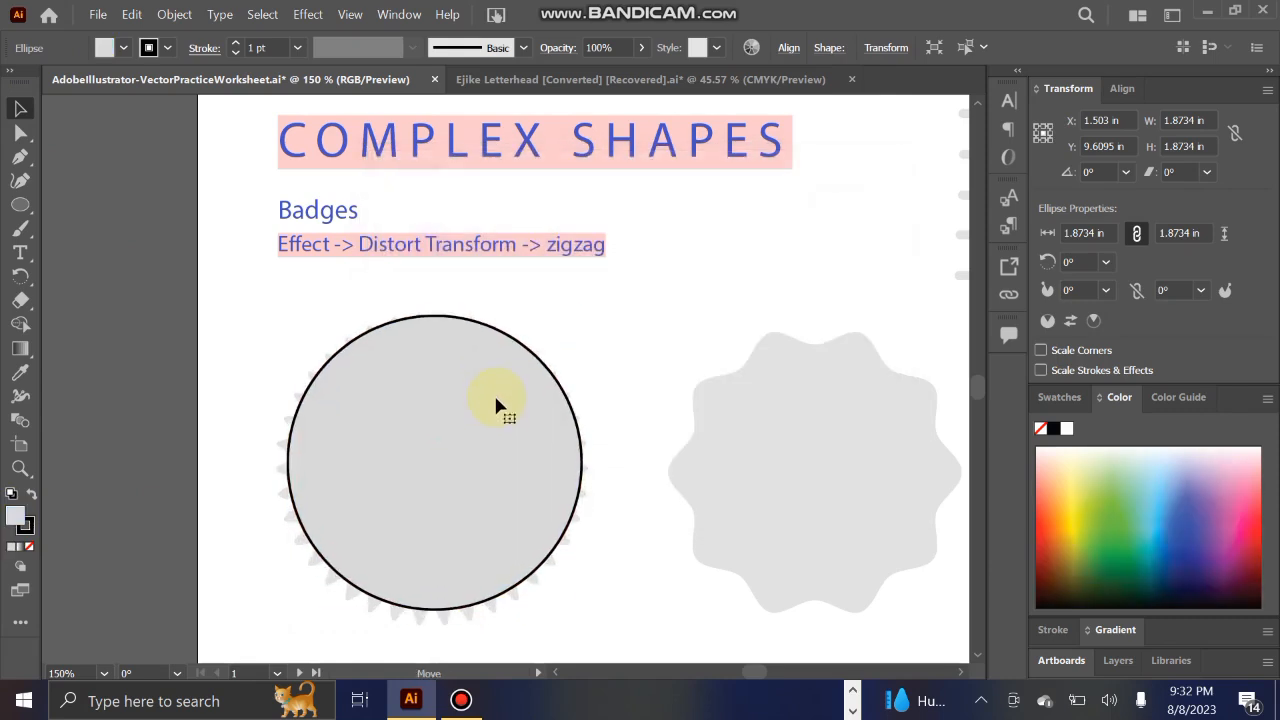
drag(384, 426, 427, 415)
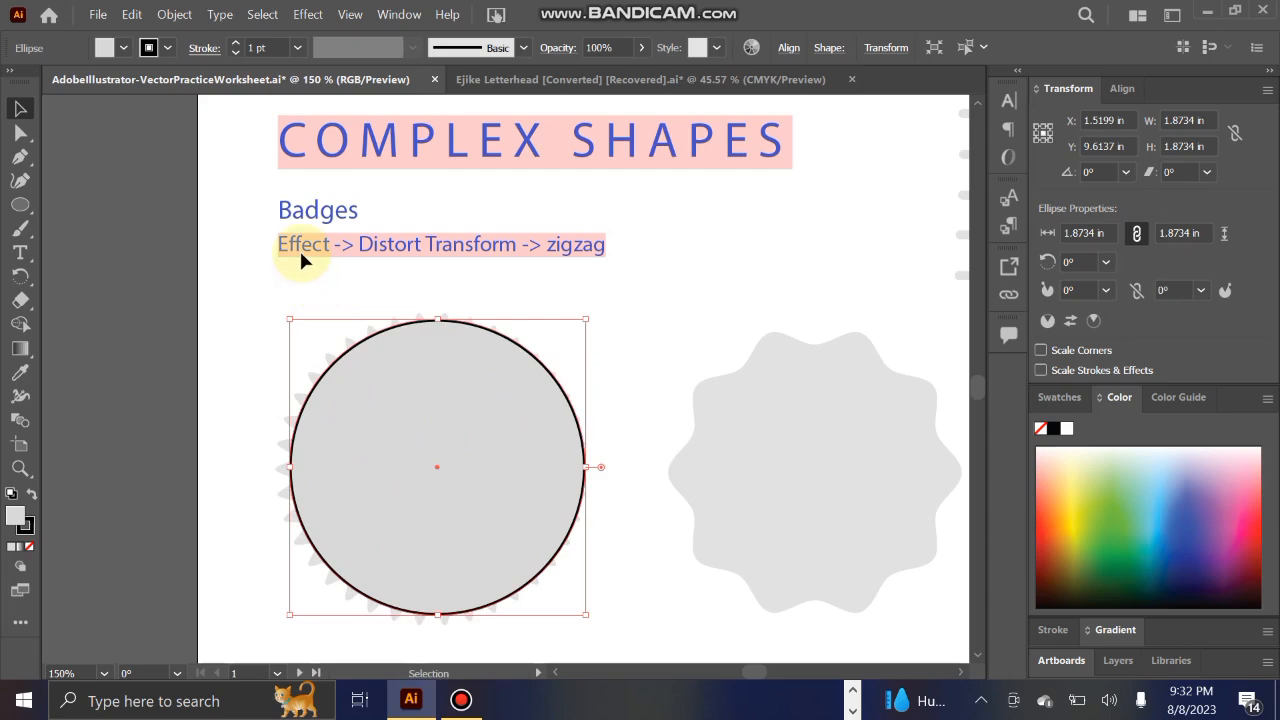
Step: Open the Zig Zag distort effect for the circle with its preview on, keeping the circle unobstructed
click(300, 335)
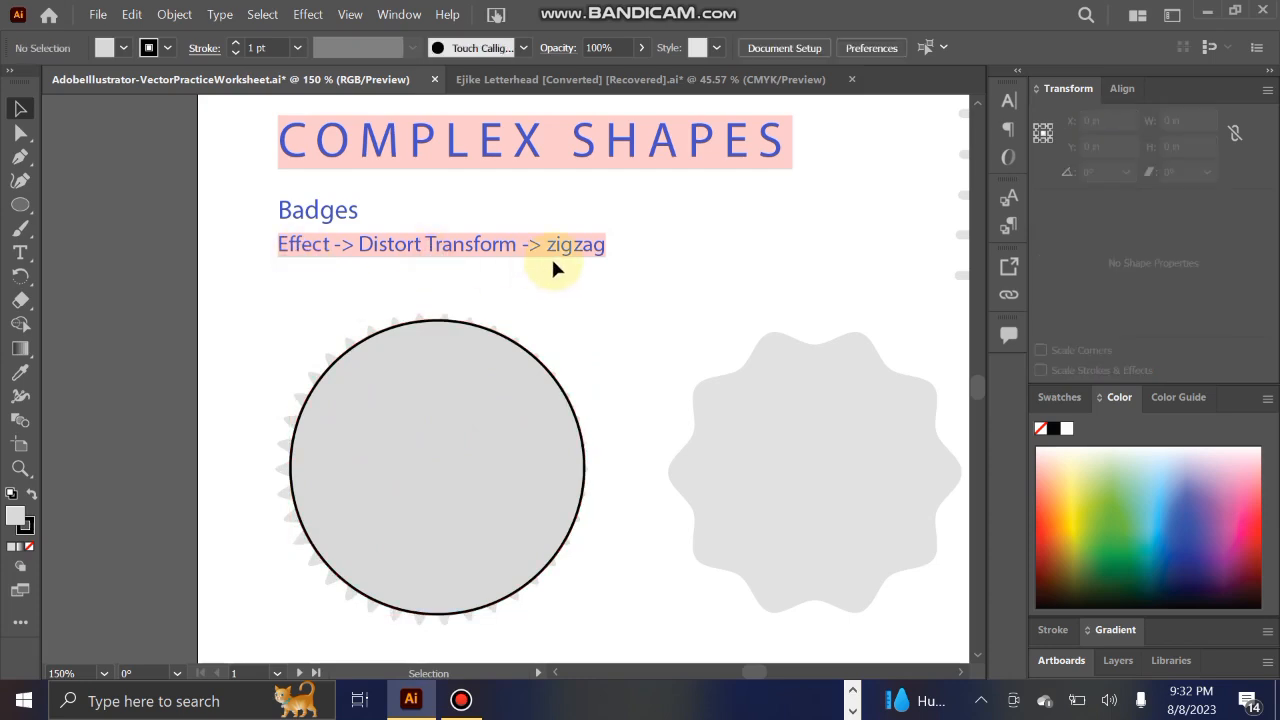
click(428, 487)
click(296, 20)
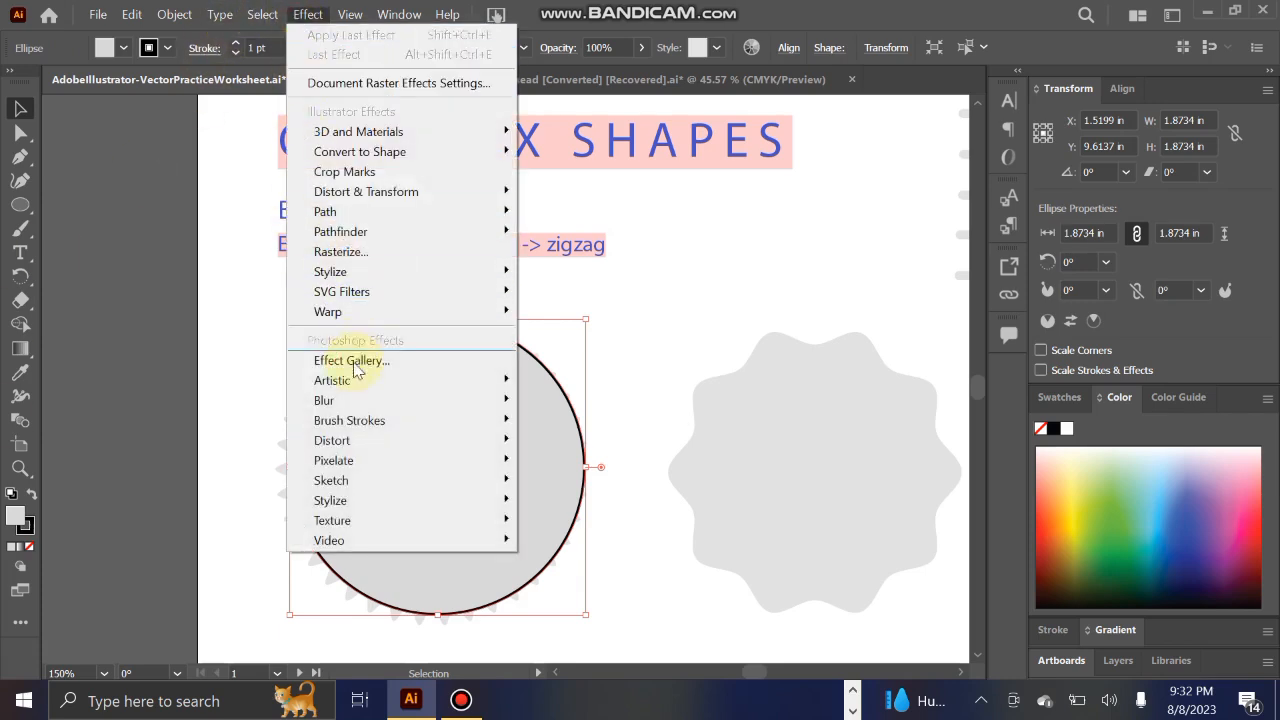
mouse_move(333, 192)
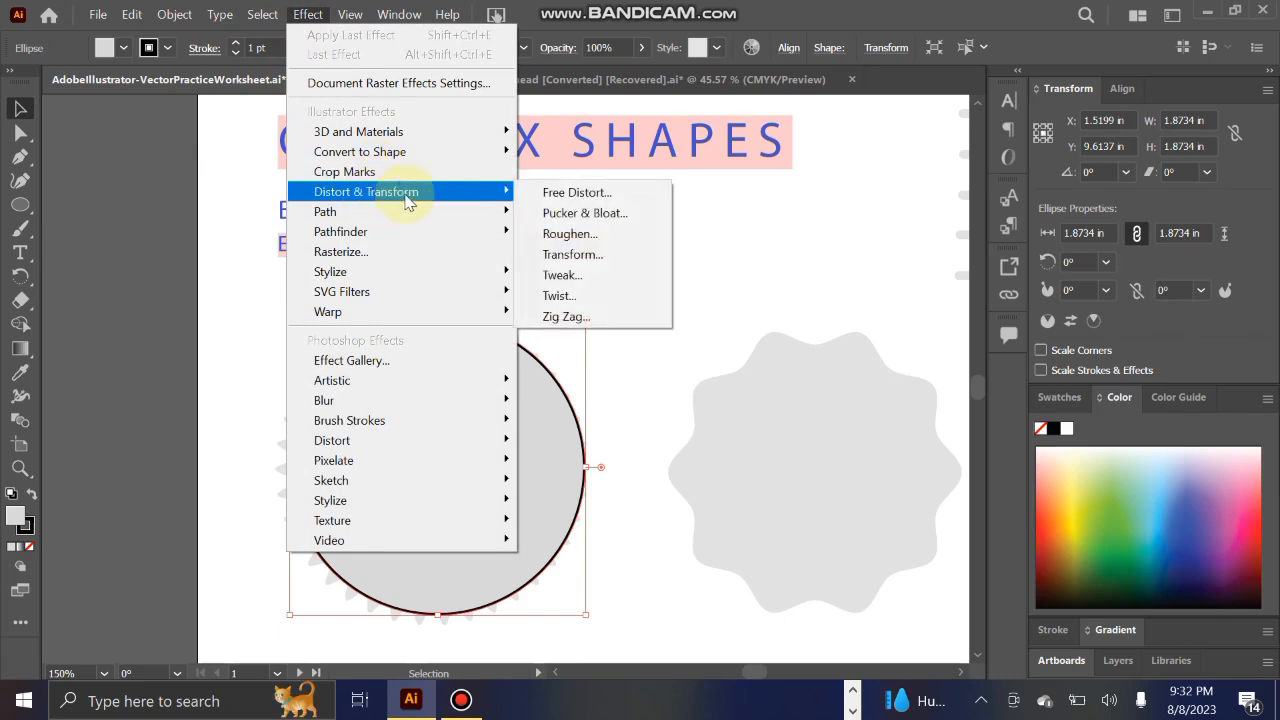
click(583, 318)
drag(651, 194, 805, 63)
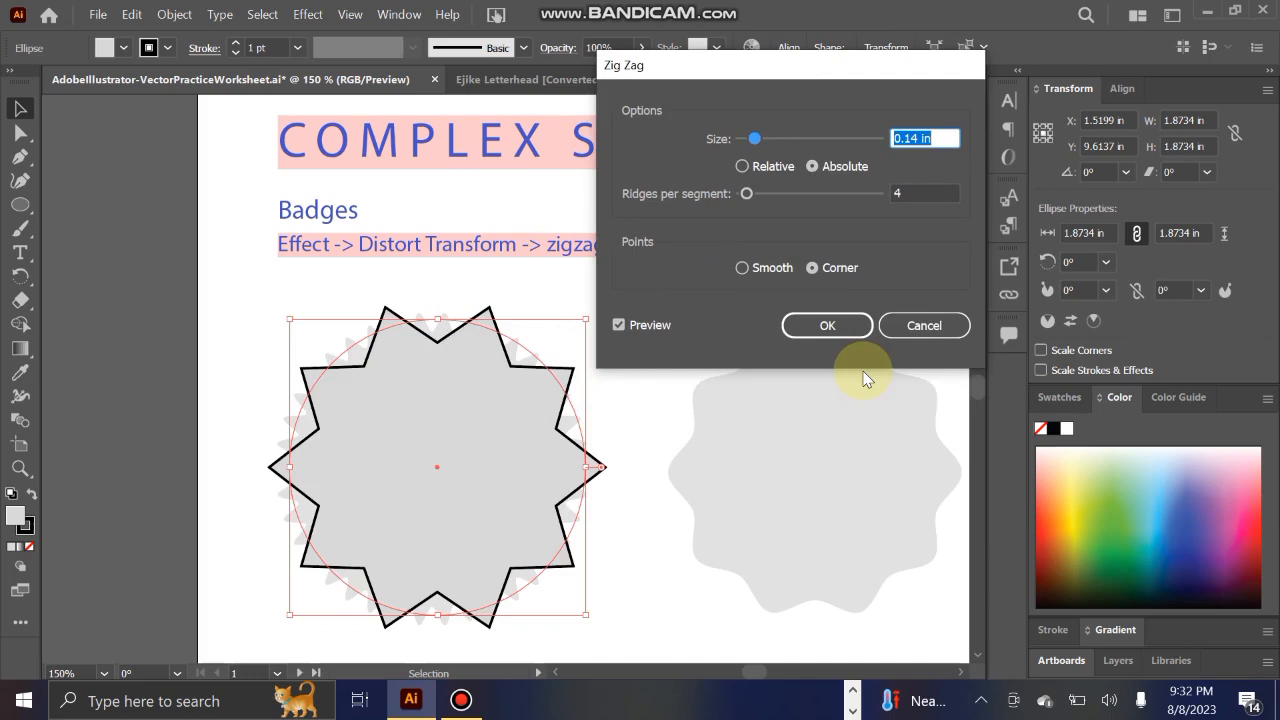
drag(815, 82, 794, 112)
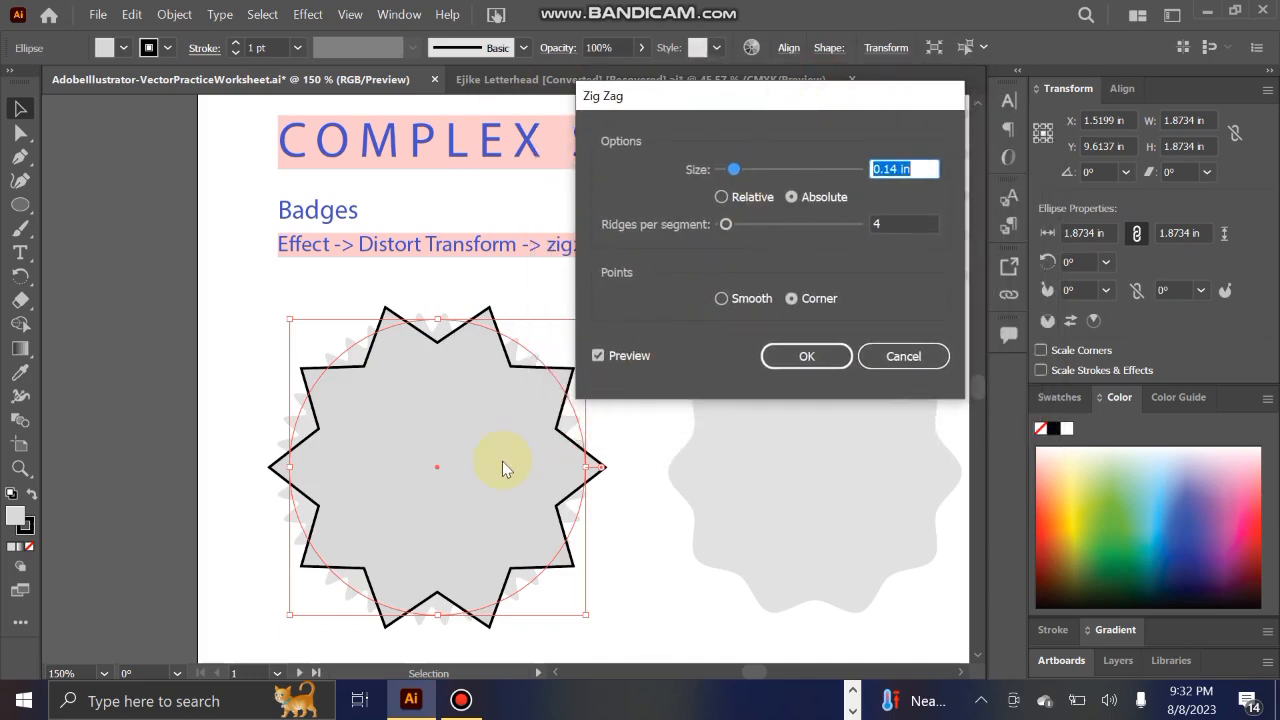
click(599, 358)
click(599, 357)
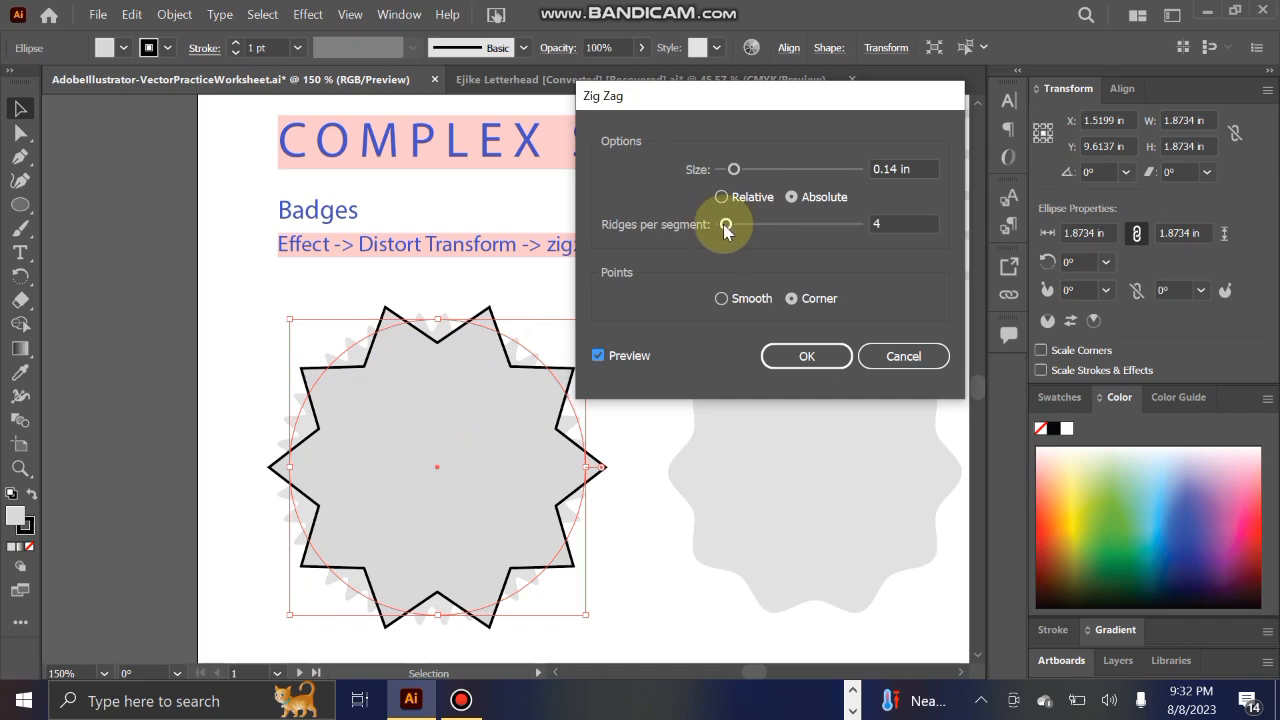
Step: Apply the Zig Zag effect with 14 ridges per segment, an absolute size of 0.07 in and smooth points
drag(725, 226, 741, 232)
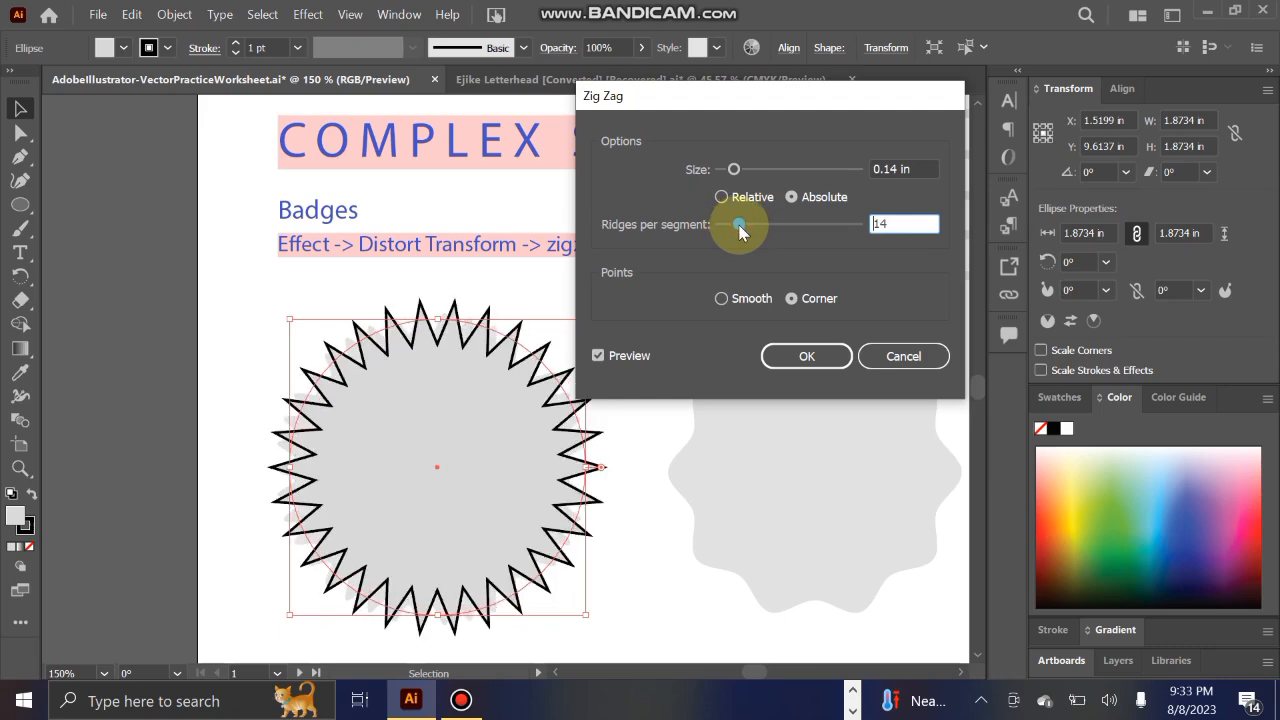
click(734, 170)
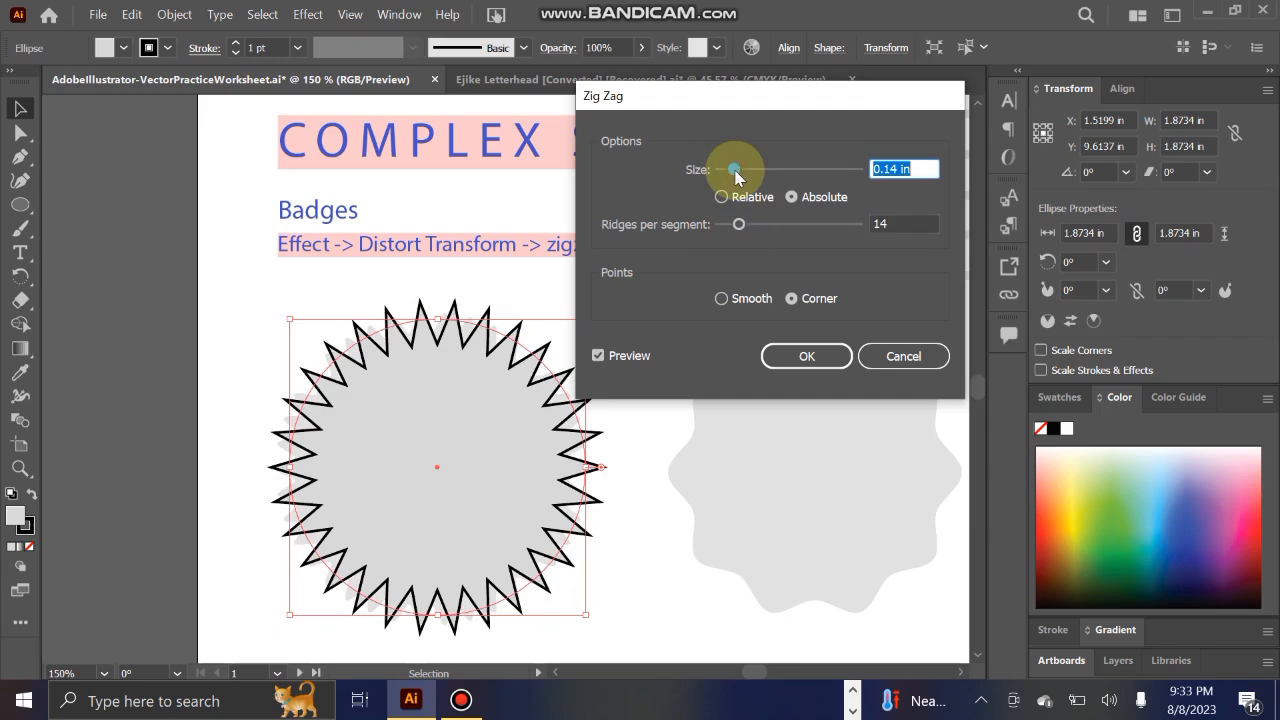
mouse_move(734, 170)
mouse_down()
mouse_move(719, 170)
mouse_move(742, 181)
mouse_move(726, 170)
mouse_up()
click(727, 179)
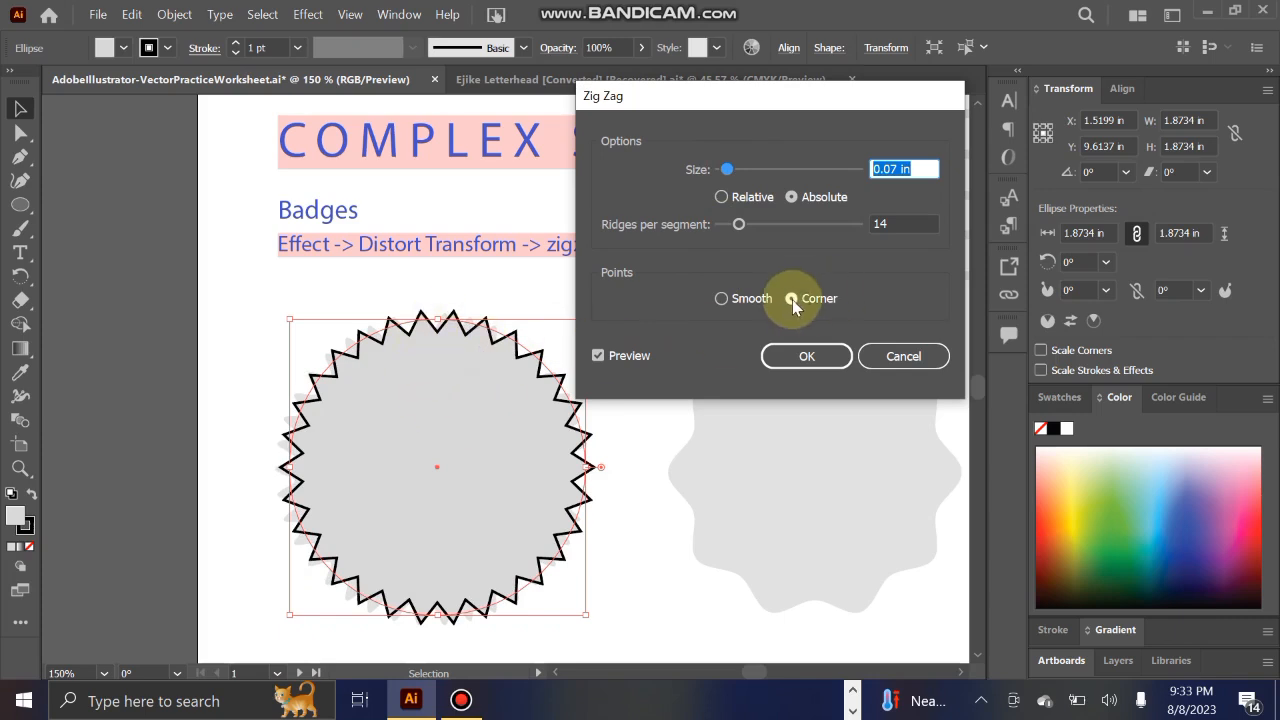
click(718, 299)
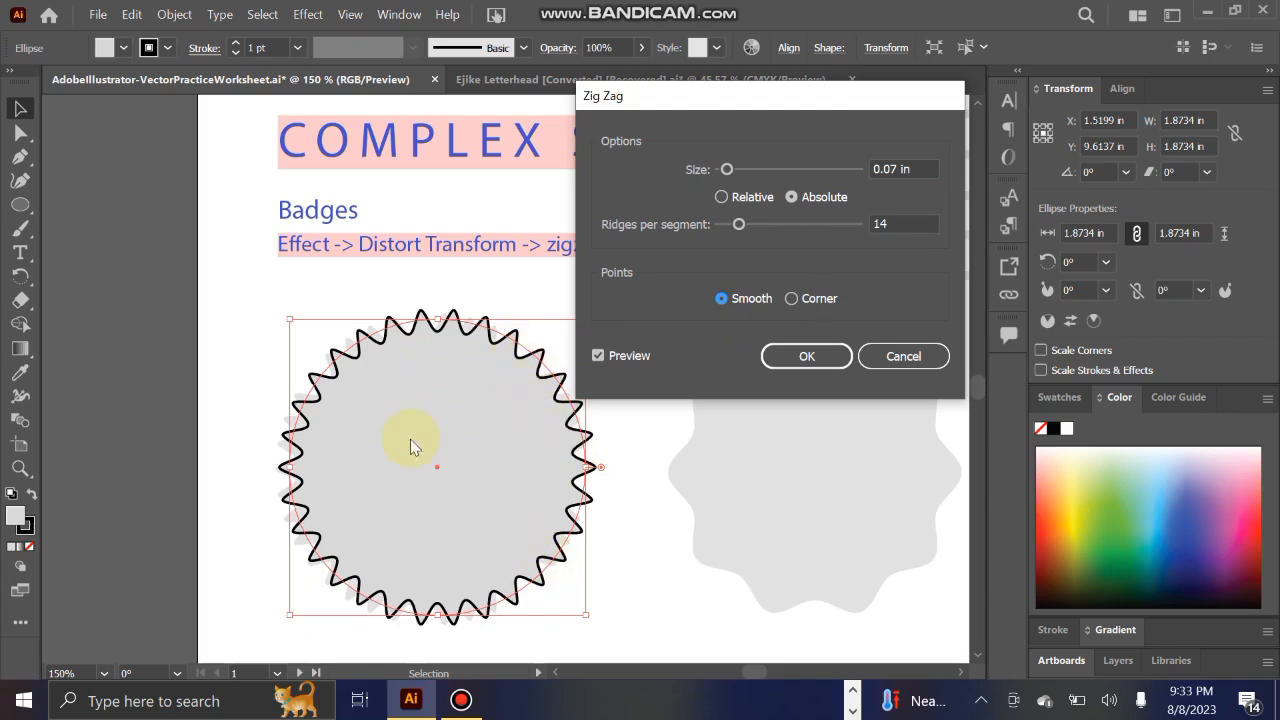
click(823, 360)
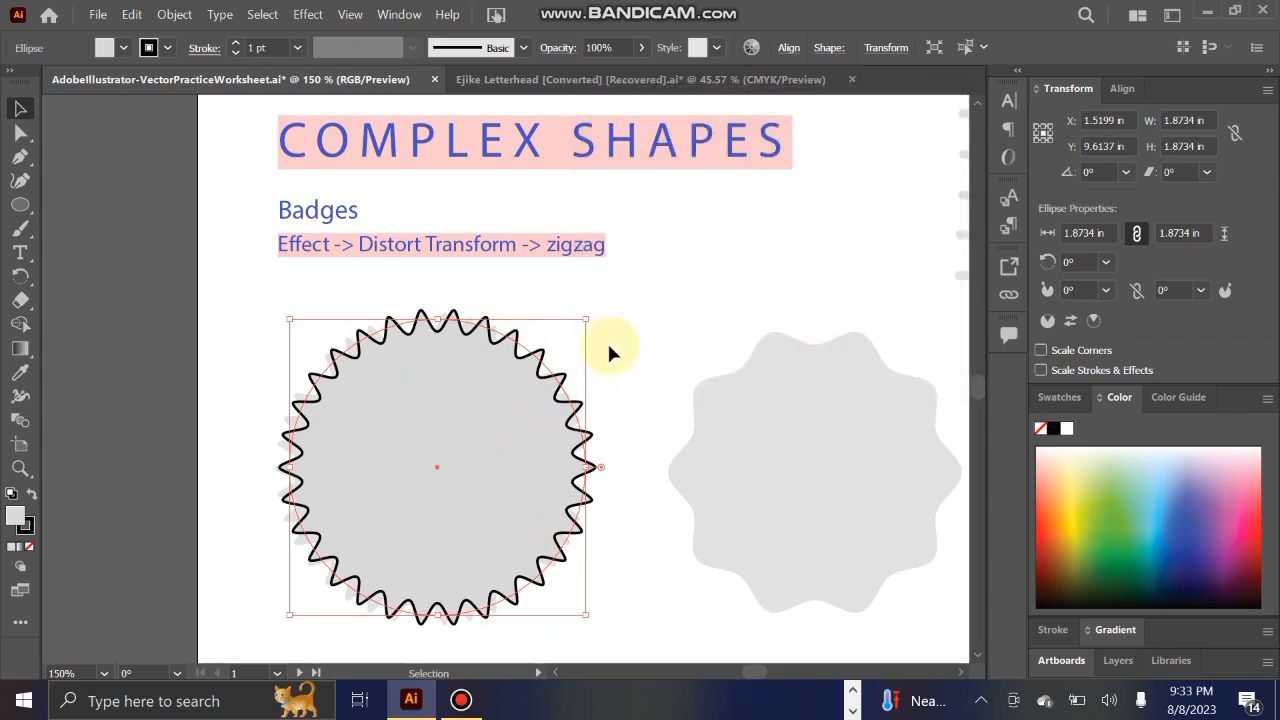
Step: Remove the zigzag badge's stroke and realign the badge over its grey template
click(607, 340)
mouse_move(486, 434)
mouse_down()
mouse_move(635, 510)
mouse_move(480, 429)
mouse_up()
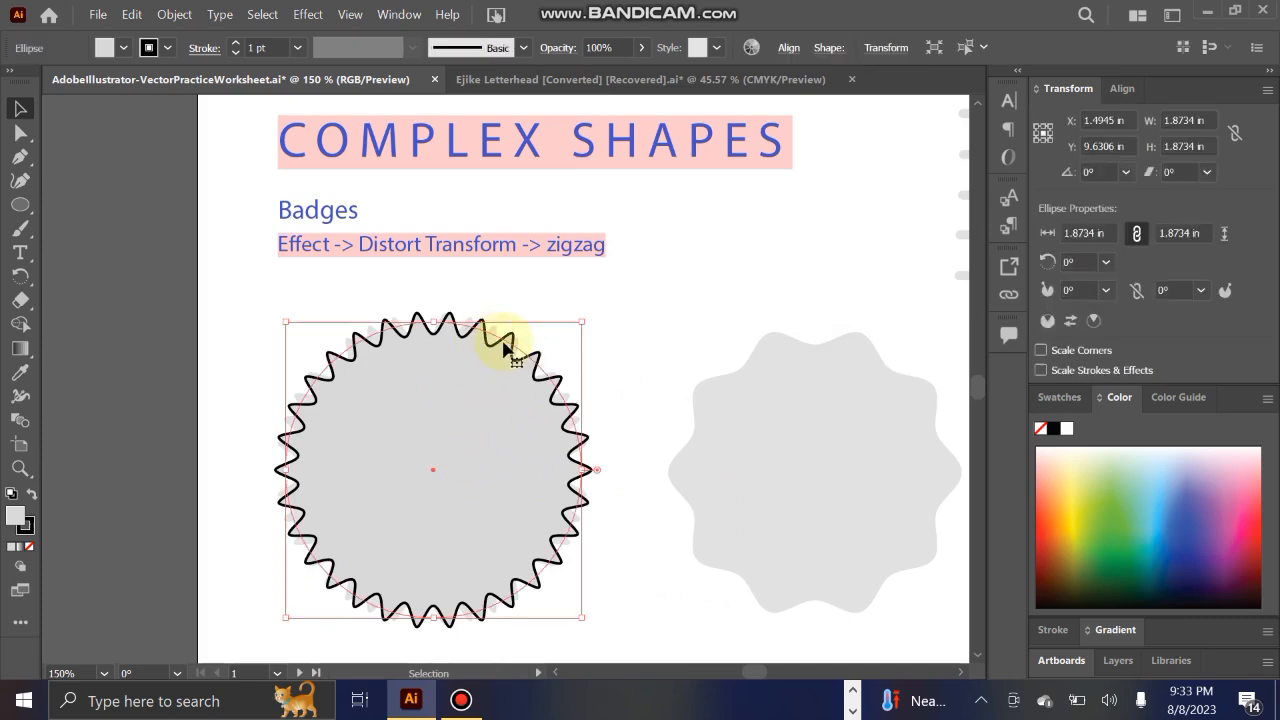
click(28, 528)
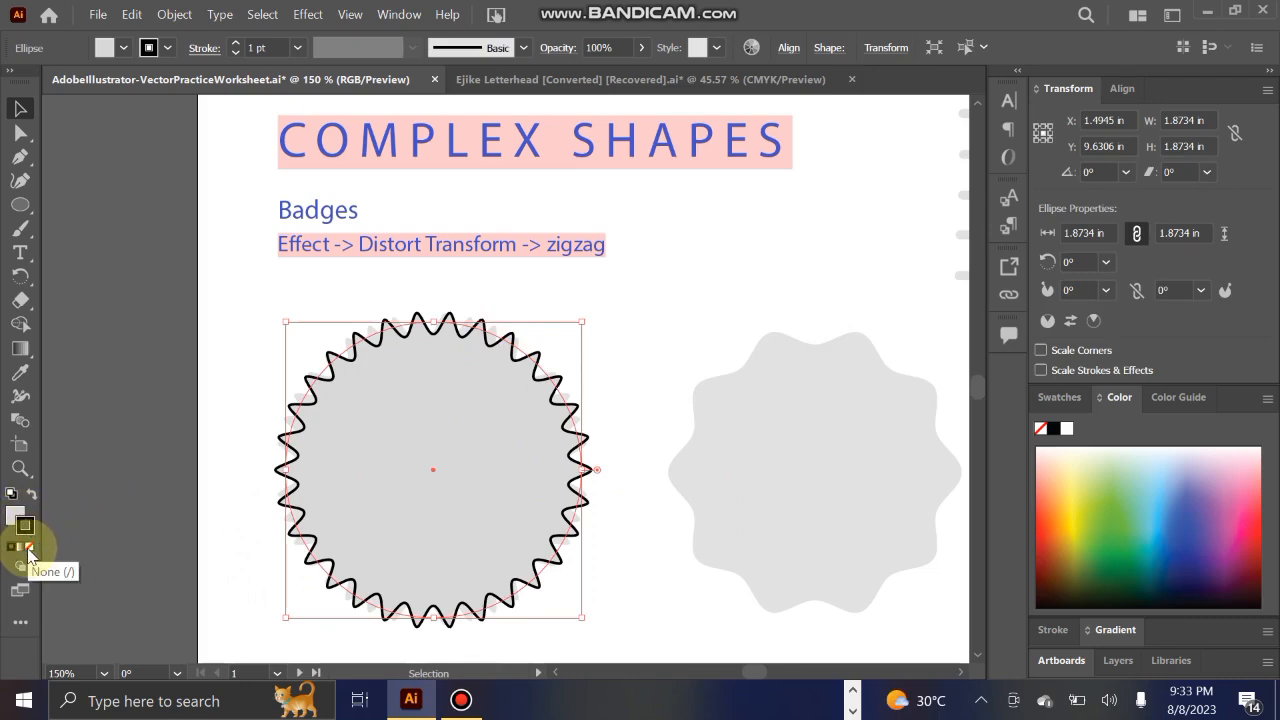
click(31, 548)
click(177, 443)
mouse_move(457, 449)
mouse_down()
mouse_move(797, 240)
mouse_move(766, 314)
mouse_move(486, 592)
mouse_move(445, 473)
mouse_move(469, 455)
mouse_move(449, 452)
mouse_up()
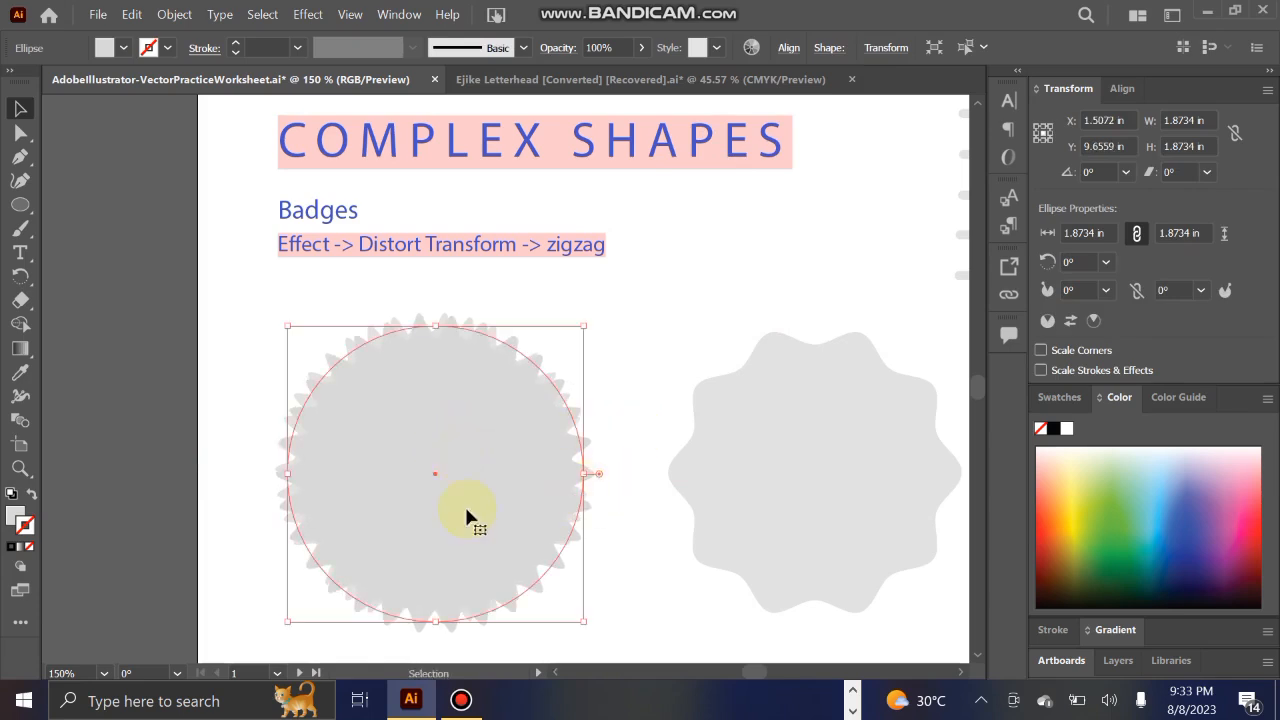
Step: Fill the zigzag badge with a medium violet-blue and shift it slightly over its template
scroll(600, 560, down, 1)
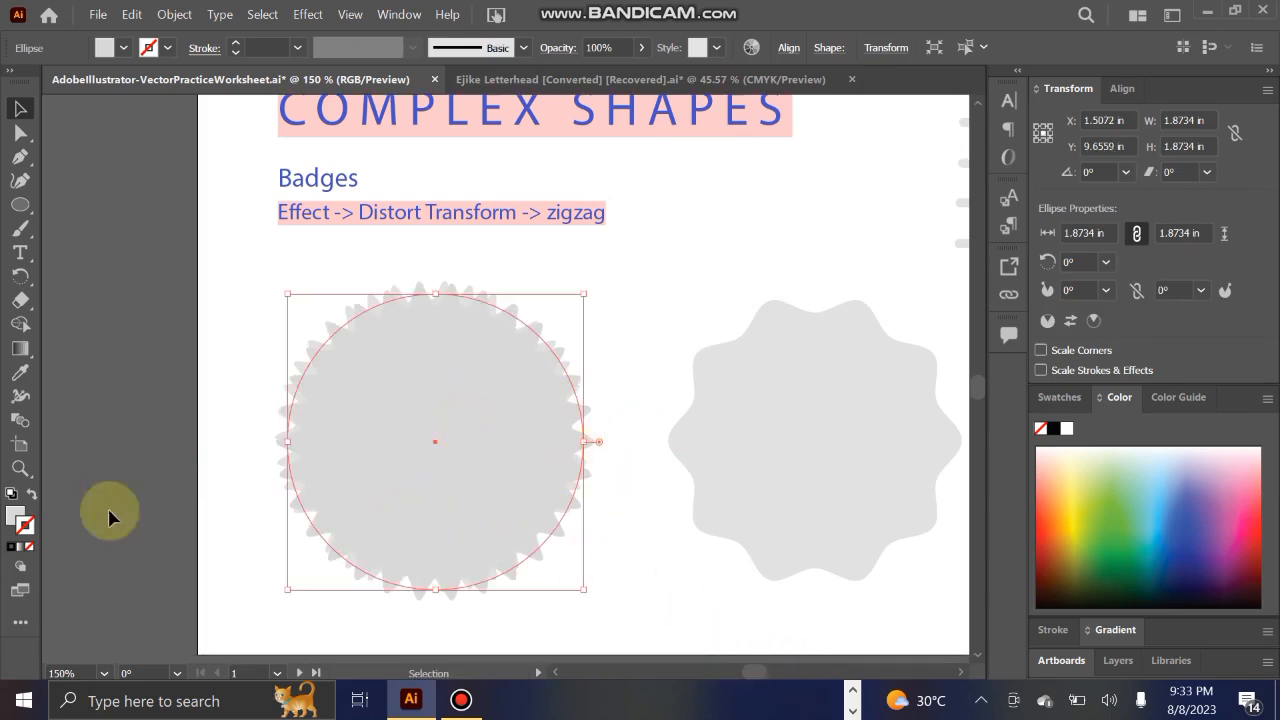
double_click(15, 517)
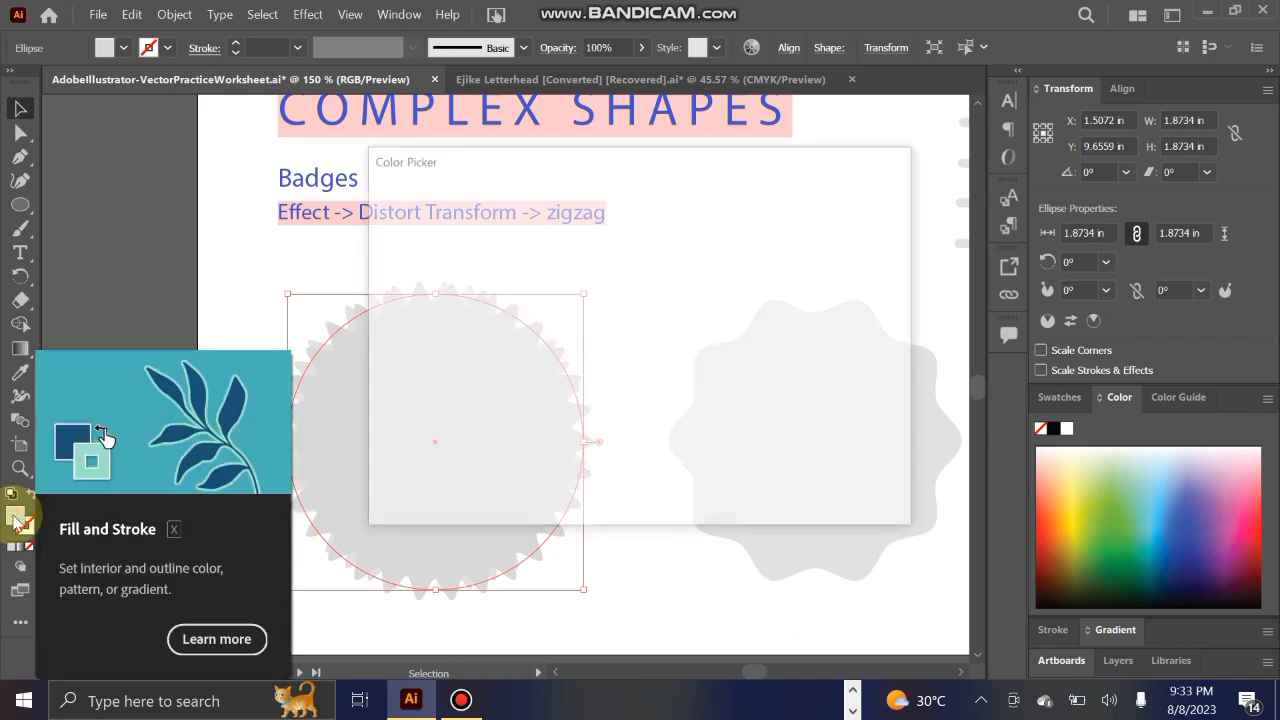
click(535, 288)
click(851, 228)
click(602, 282)
mouse_move(403, 426)
mouse_down()
mouse_move(423, 457)
mouse_move(410, 424)
mouse_up()
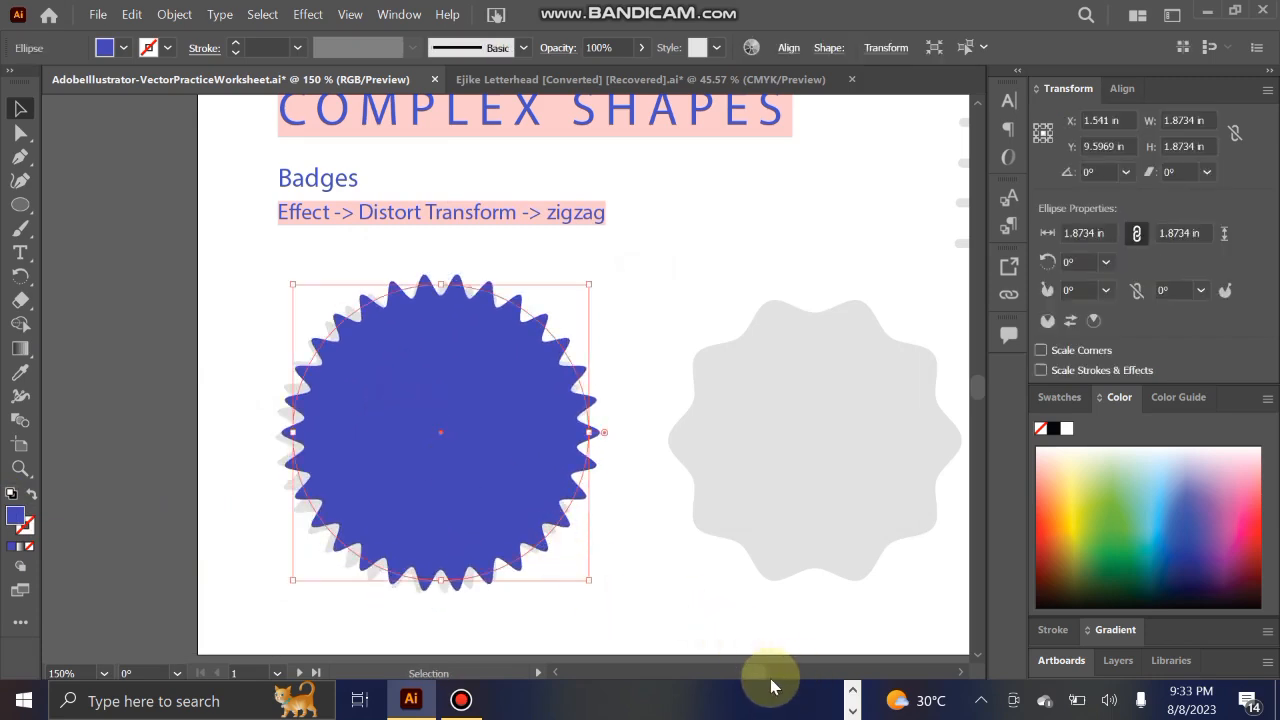
Step: Draw a circle about 1.81 in across over the second, wavy grey badge and nudge it into place
drag(766, 674, 767, 675)
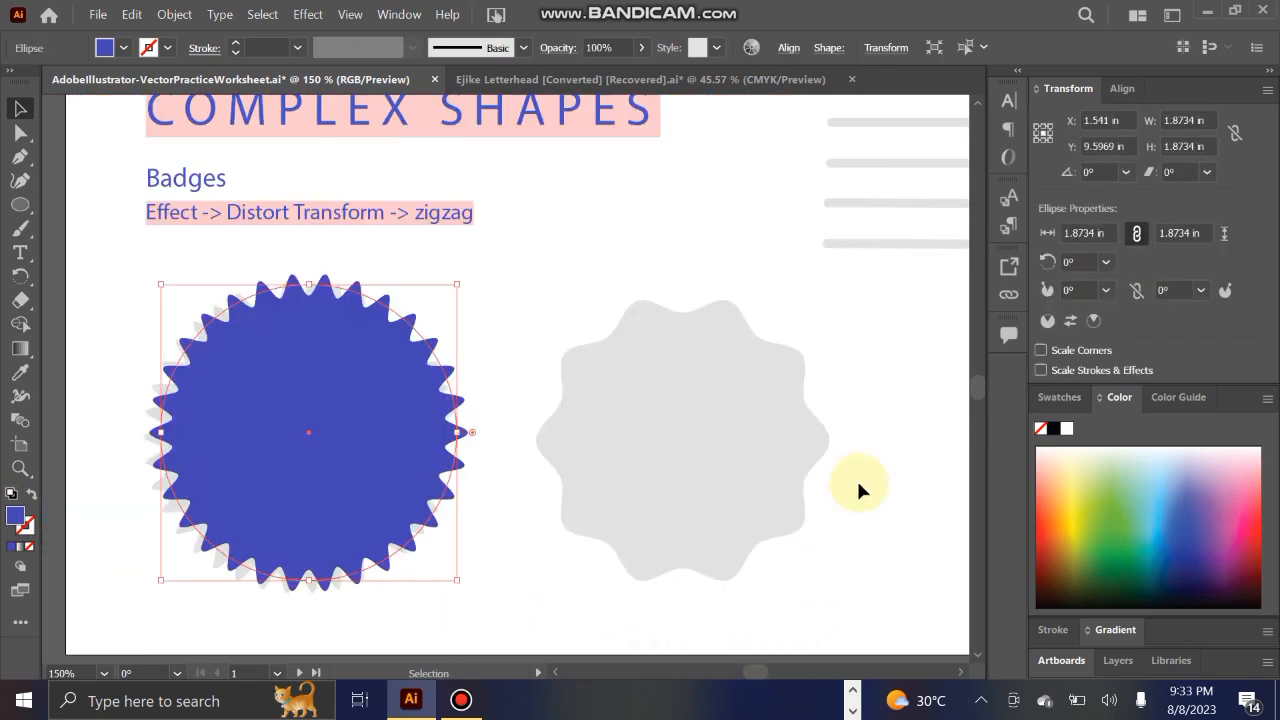
click(890, 431)
click(20, 204)
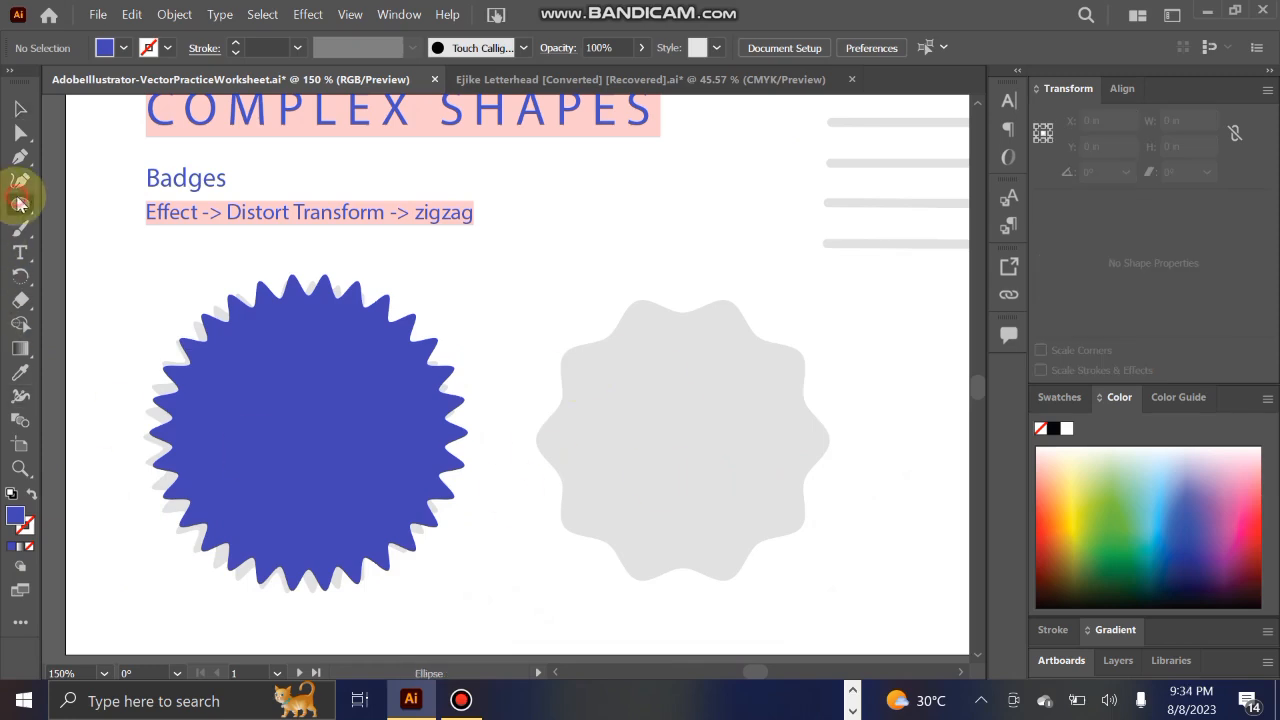
drag(693, 441, 838, 581)
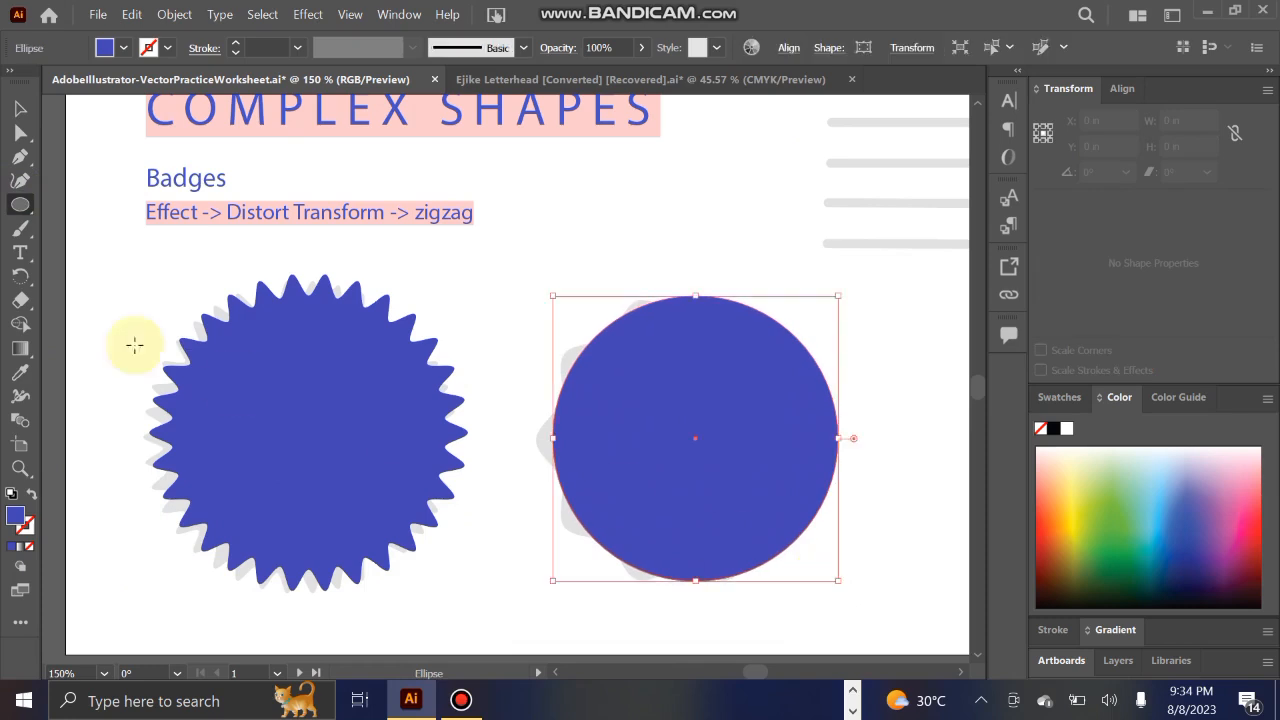
click(20, 108)
drag(610, 416, 604, 419)
Step: Apply the Zig Zag effect to the second circle with smooth points, an absolute size of 0.06 in and 4 ridges per segment, and realign it over its template
click(312, 14)
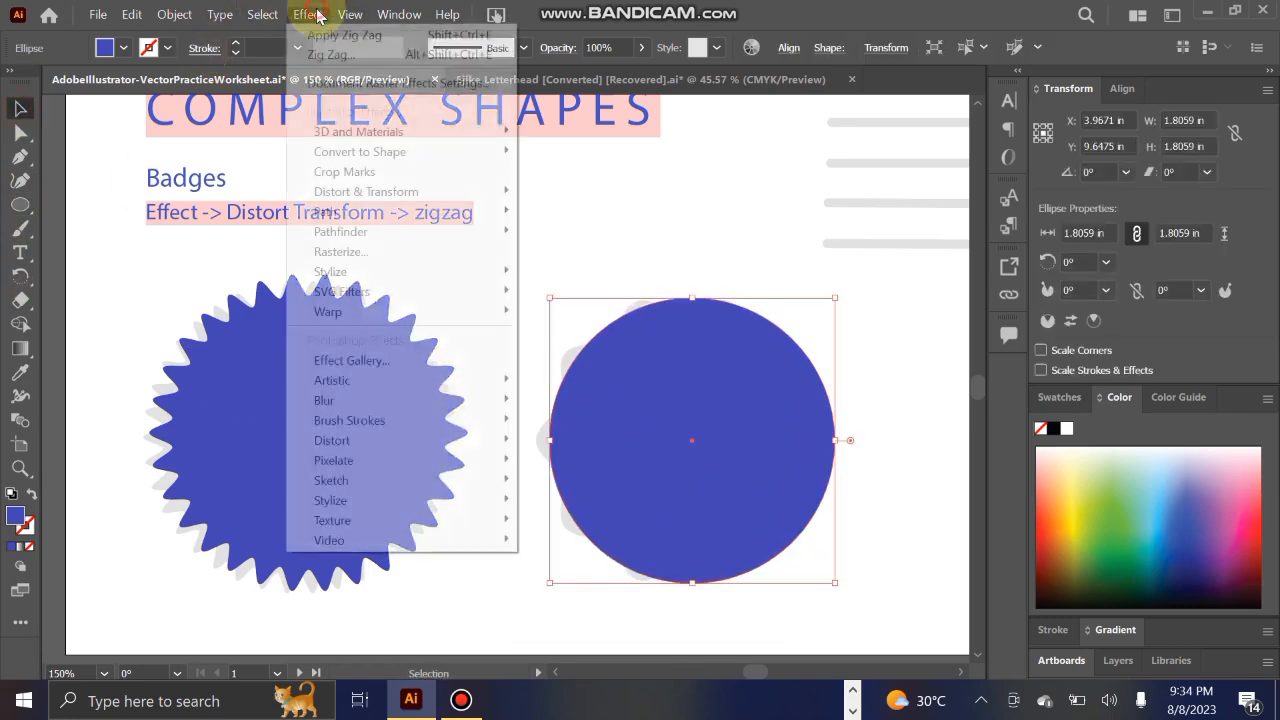
mouse_move(414, 193)
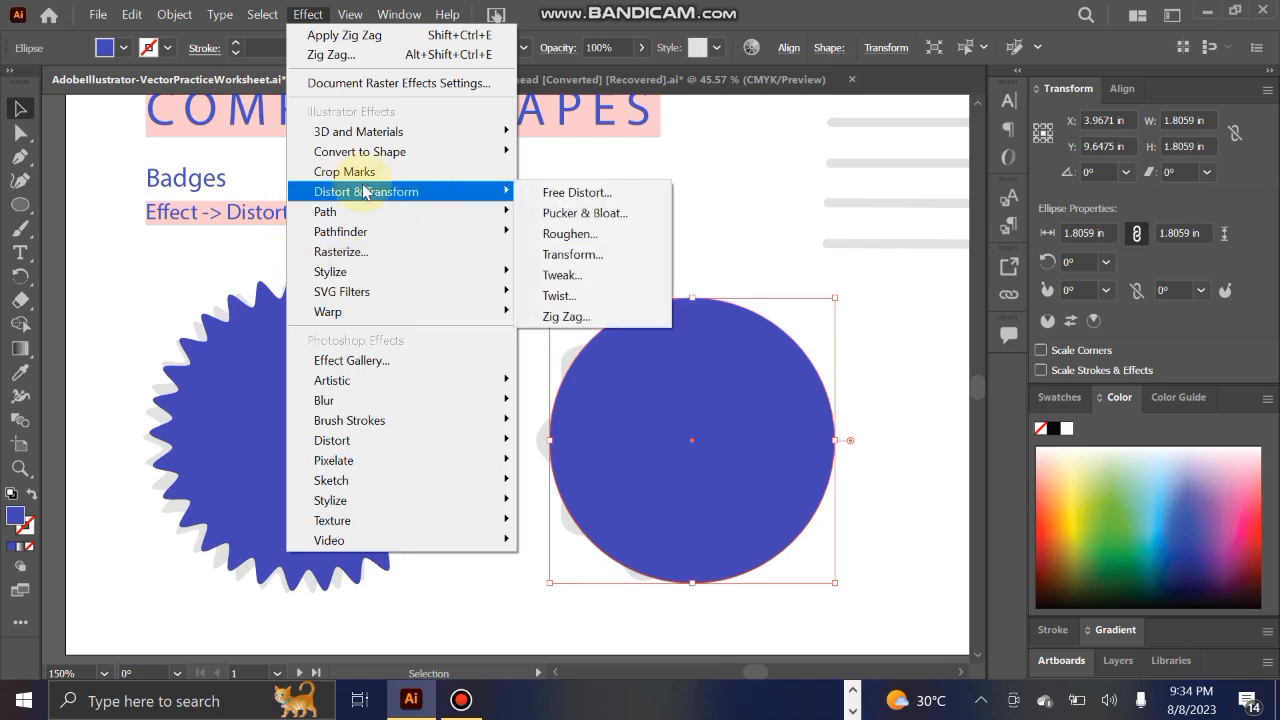
click(571, 317)
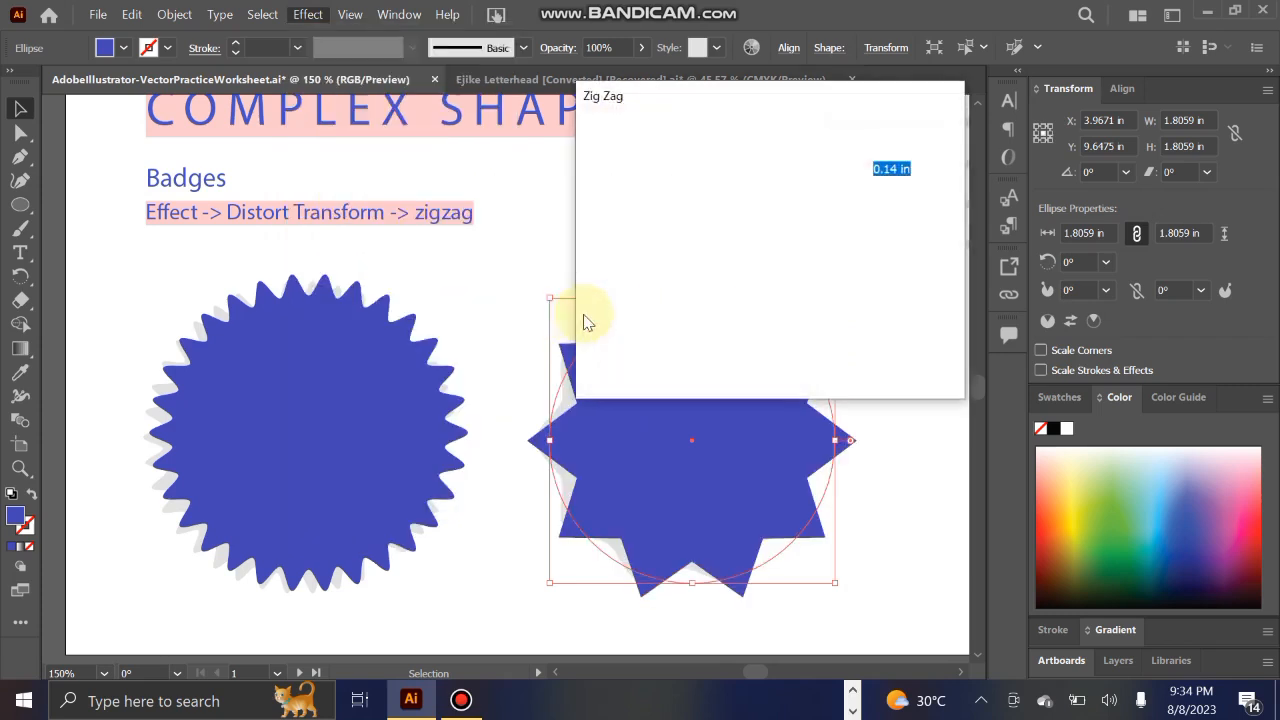
drag(760, 100, 279, 136)
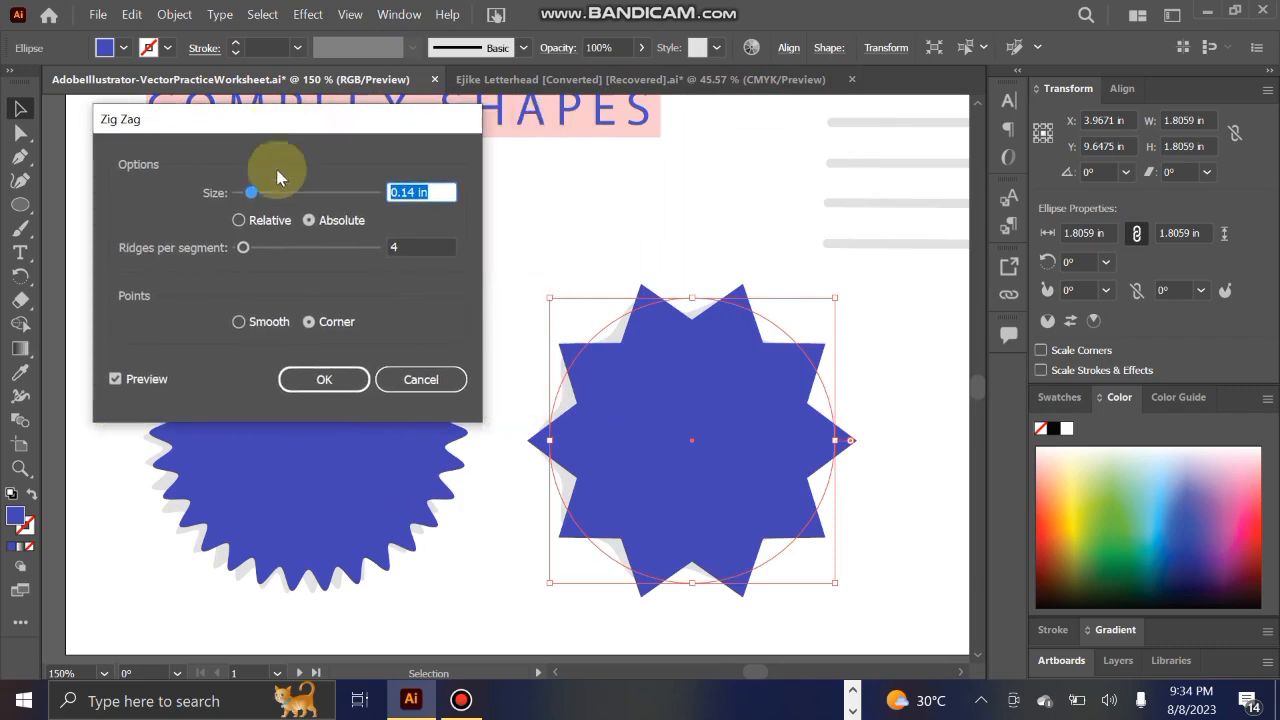
click(236, 324)
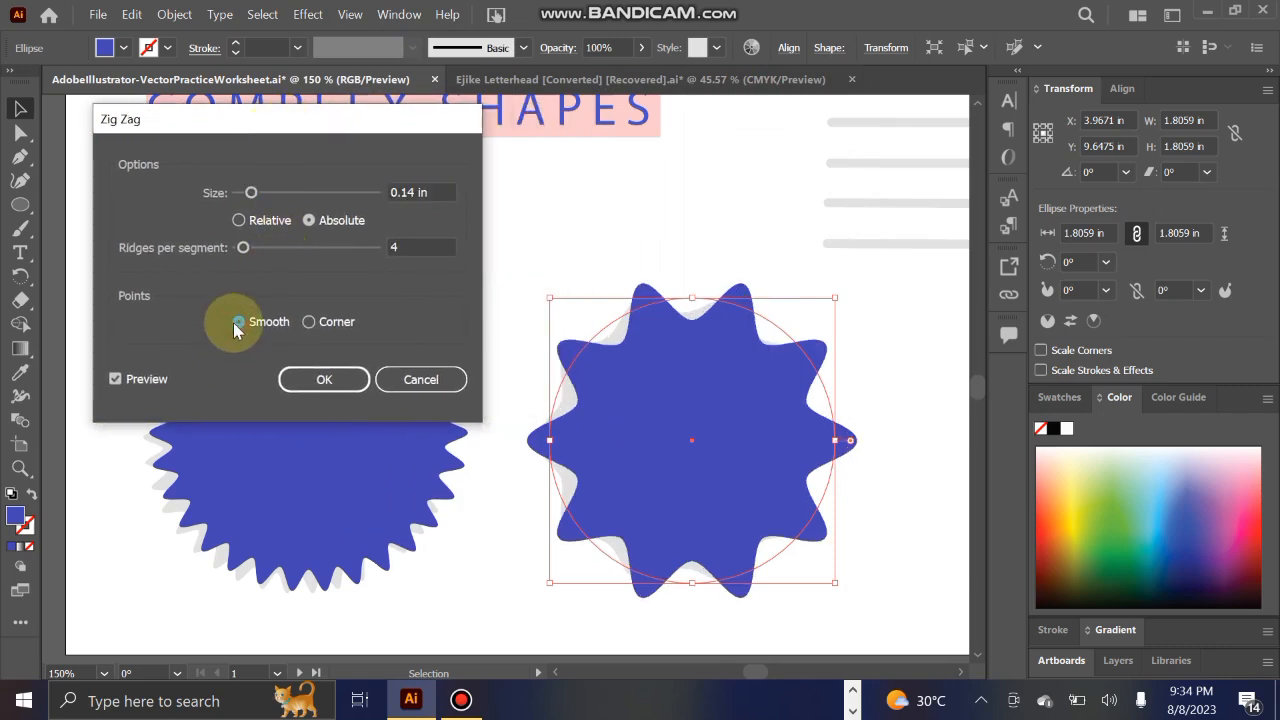
drag(251, 192, 244, 193)
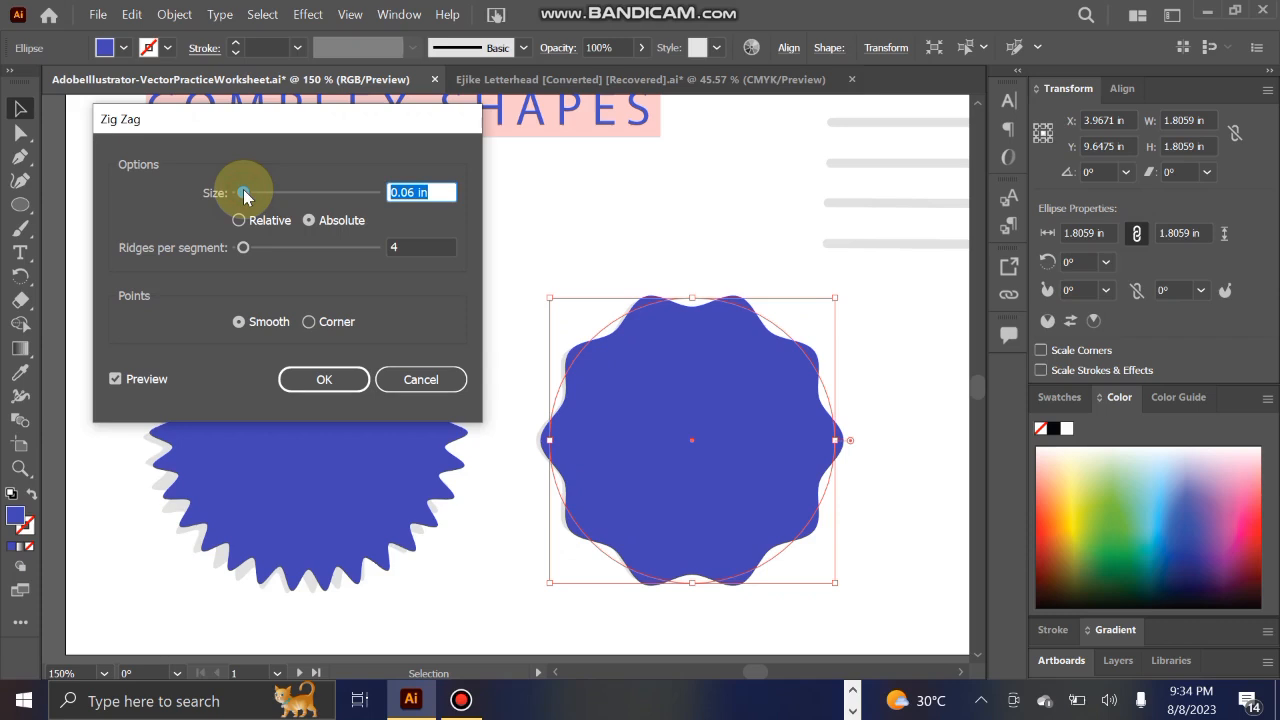
click(245, 250)
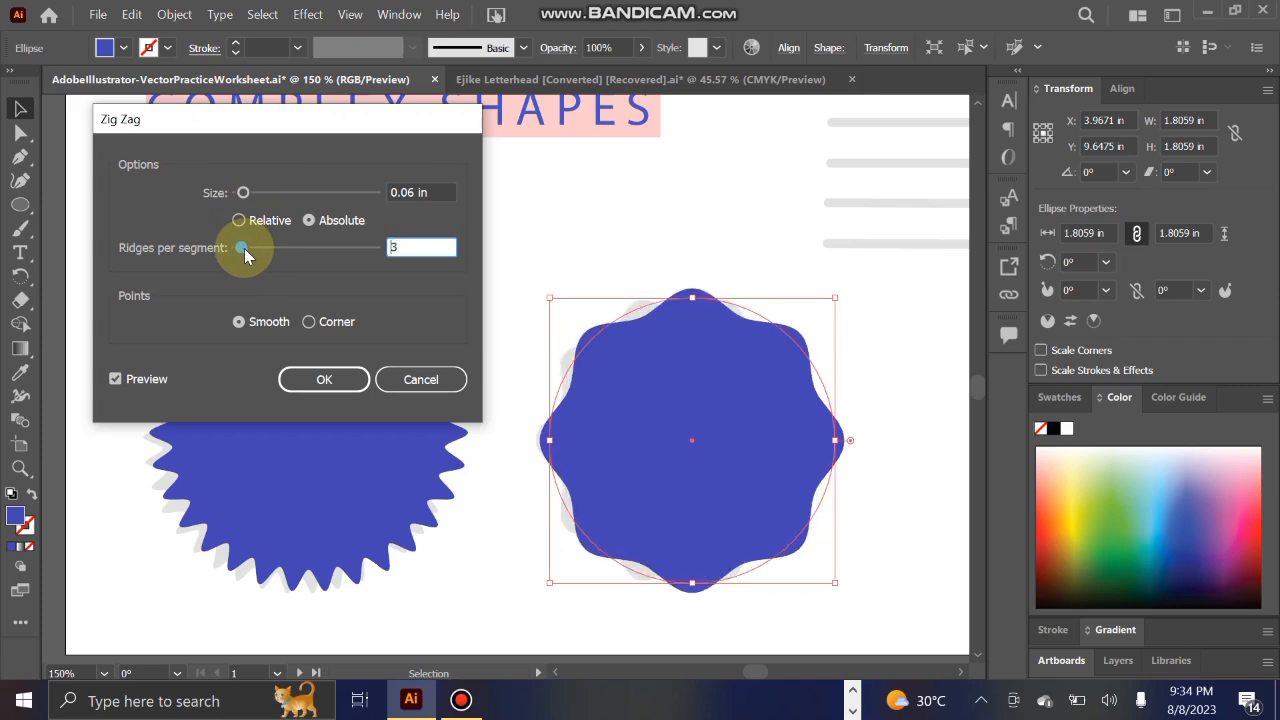
drag(244, 248, 248, 253)
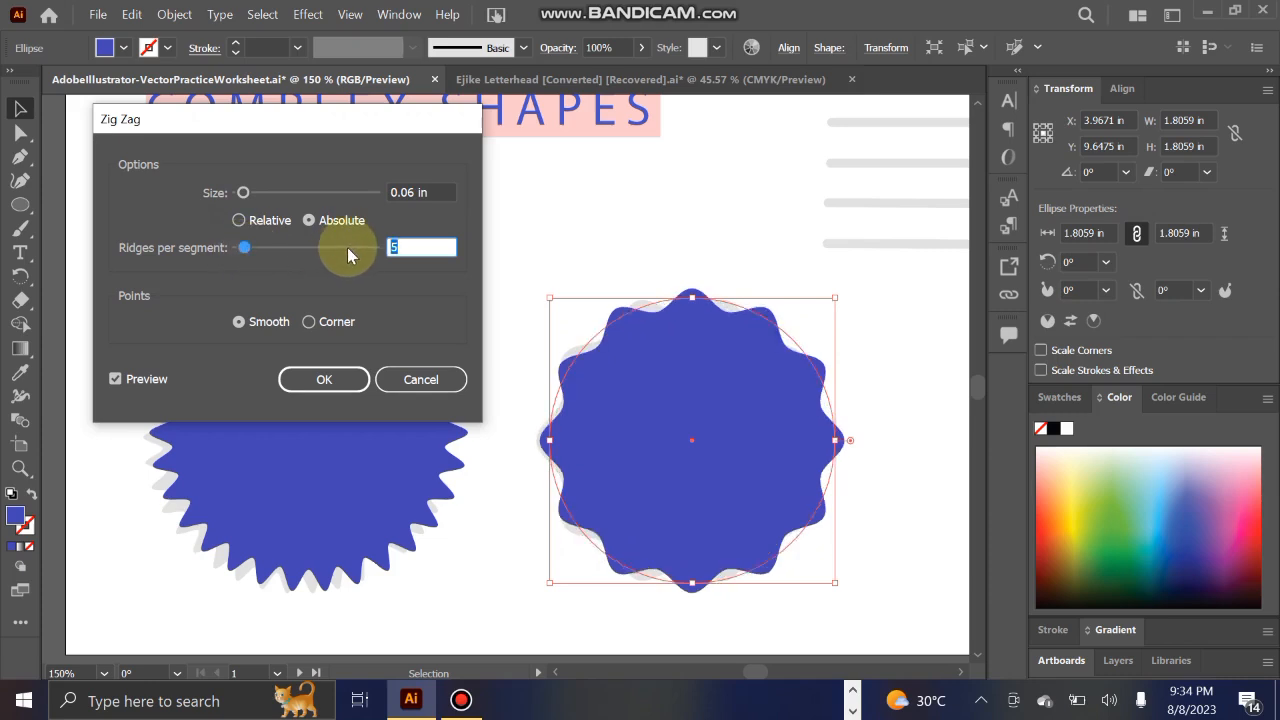
text(4)
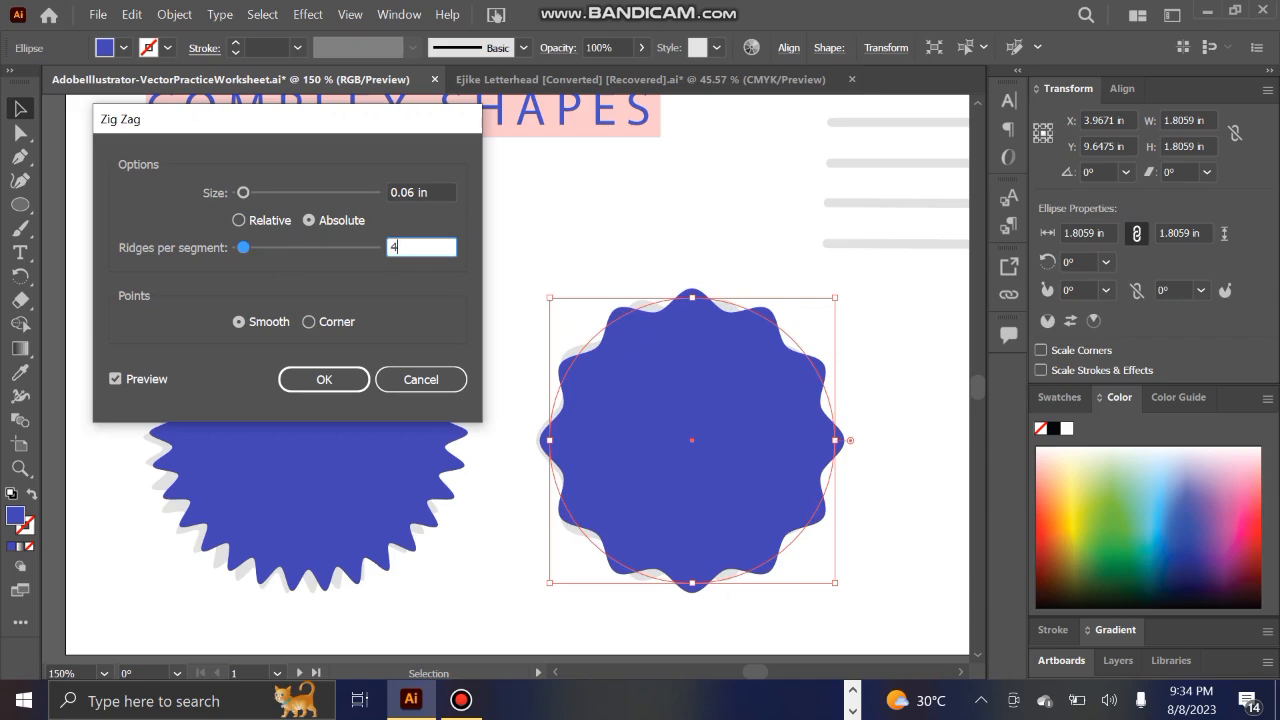
key(Return)
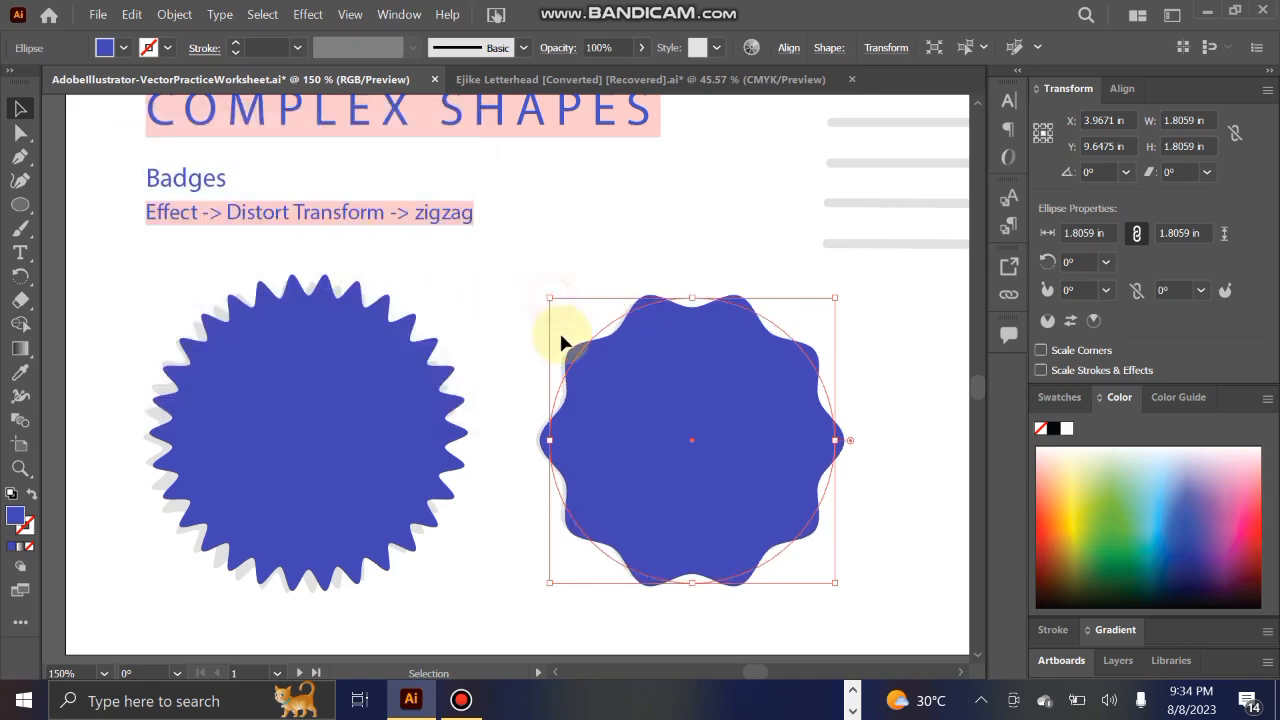
mouse_move(709, 407)
mouse_down()
mouse_move(651, 466)
mouse_move(486, 529)
mouse_move(720, 477)
mouse_move(730, 445)
mouse_move(704, 427)
mouse_up()
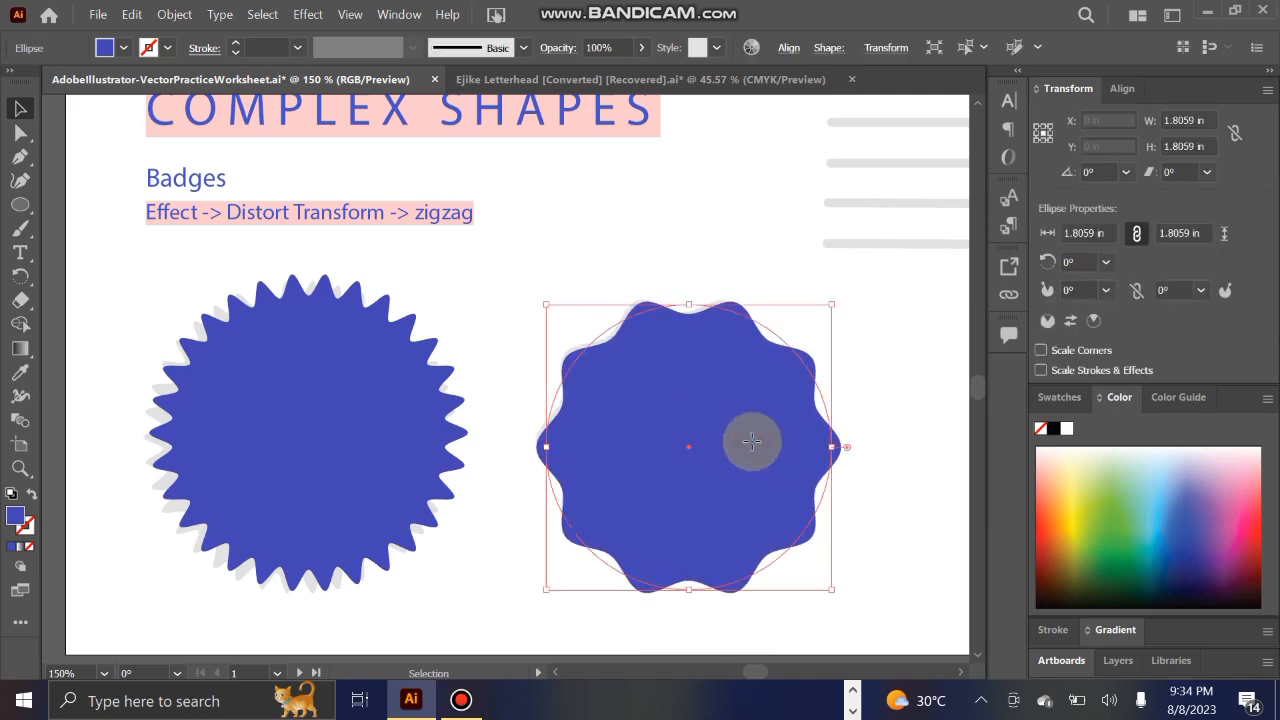
click(894, 291)
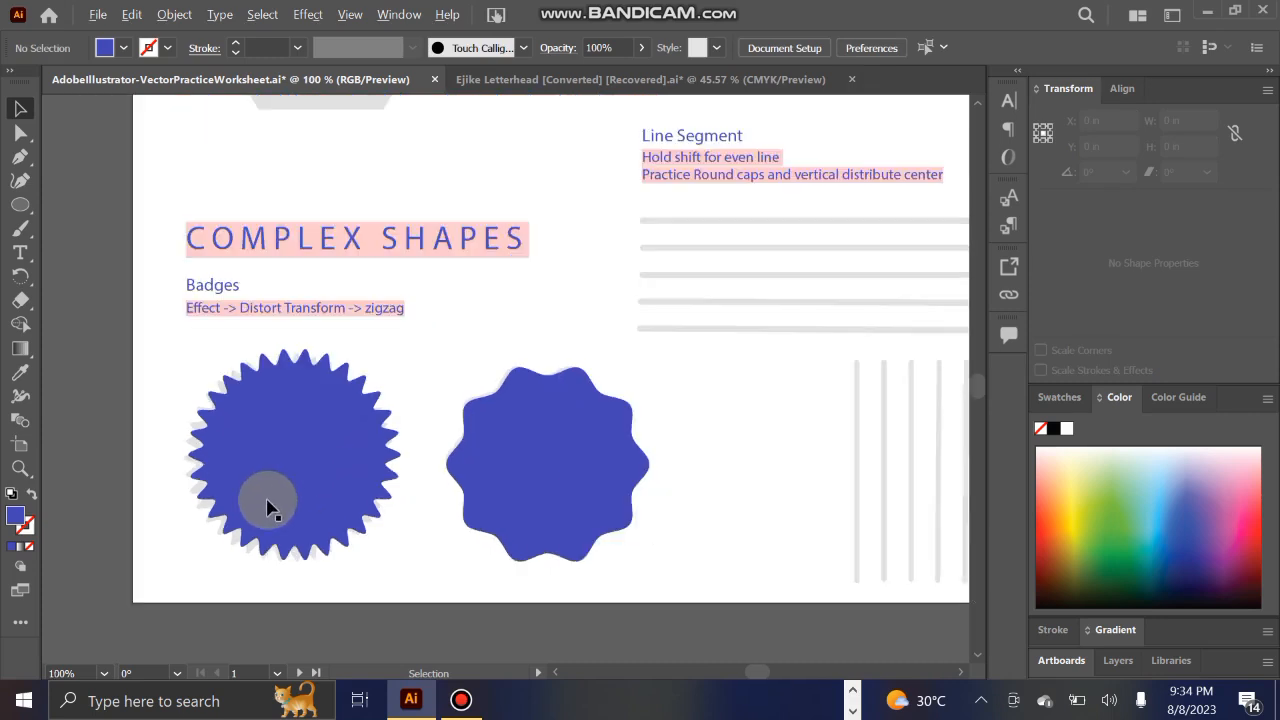
key(ctrl+minus)
drag(848, 420, 571, 531)
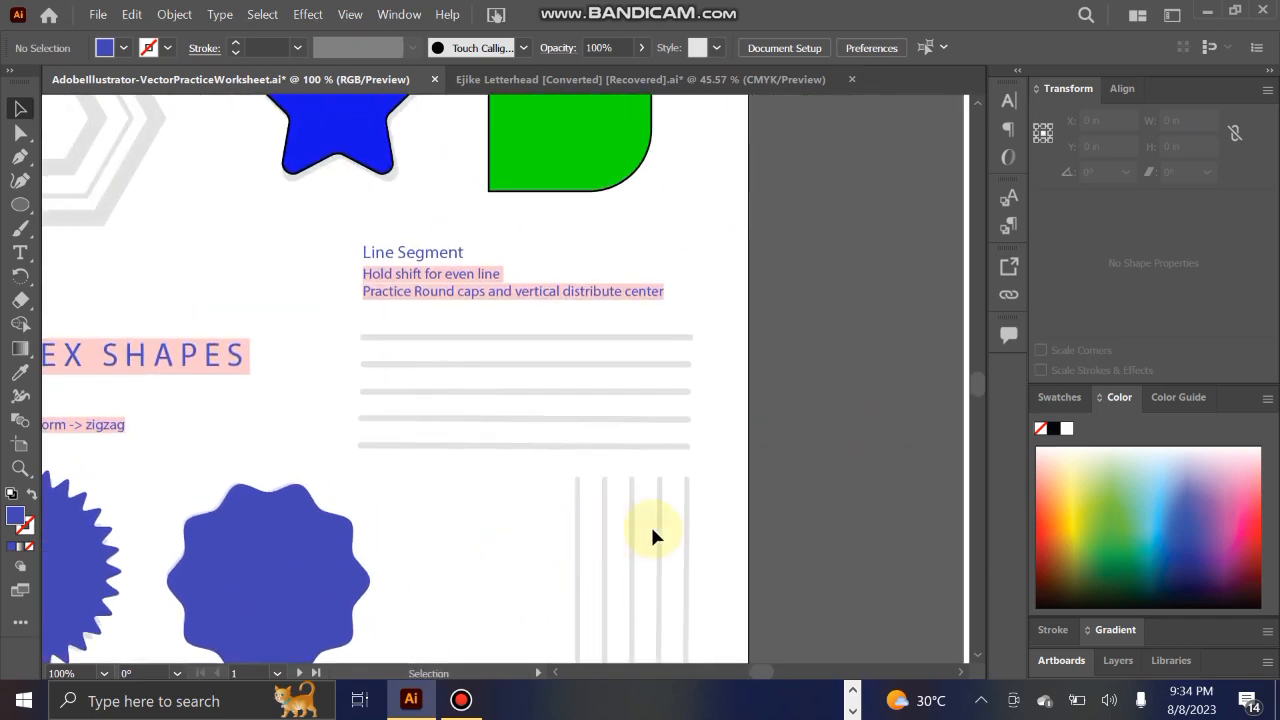
drag(477, 529, 576, 548)
drag(737, 428, 750, 451)
drag(394, 432, 433, 447)
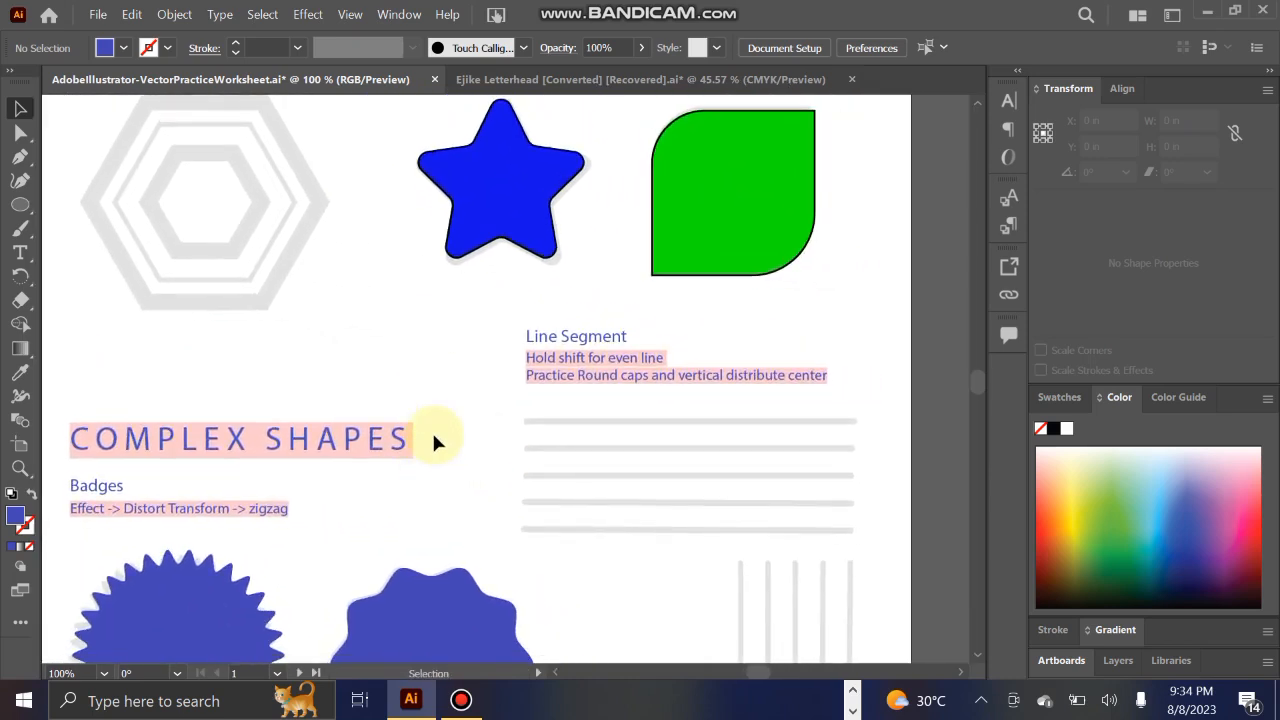